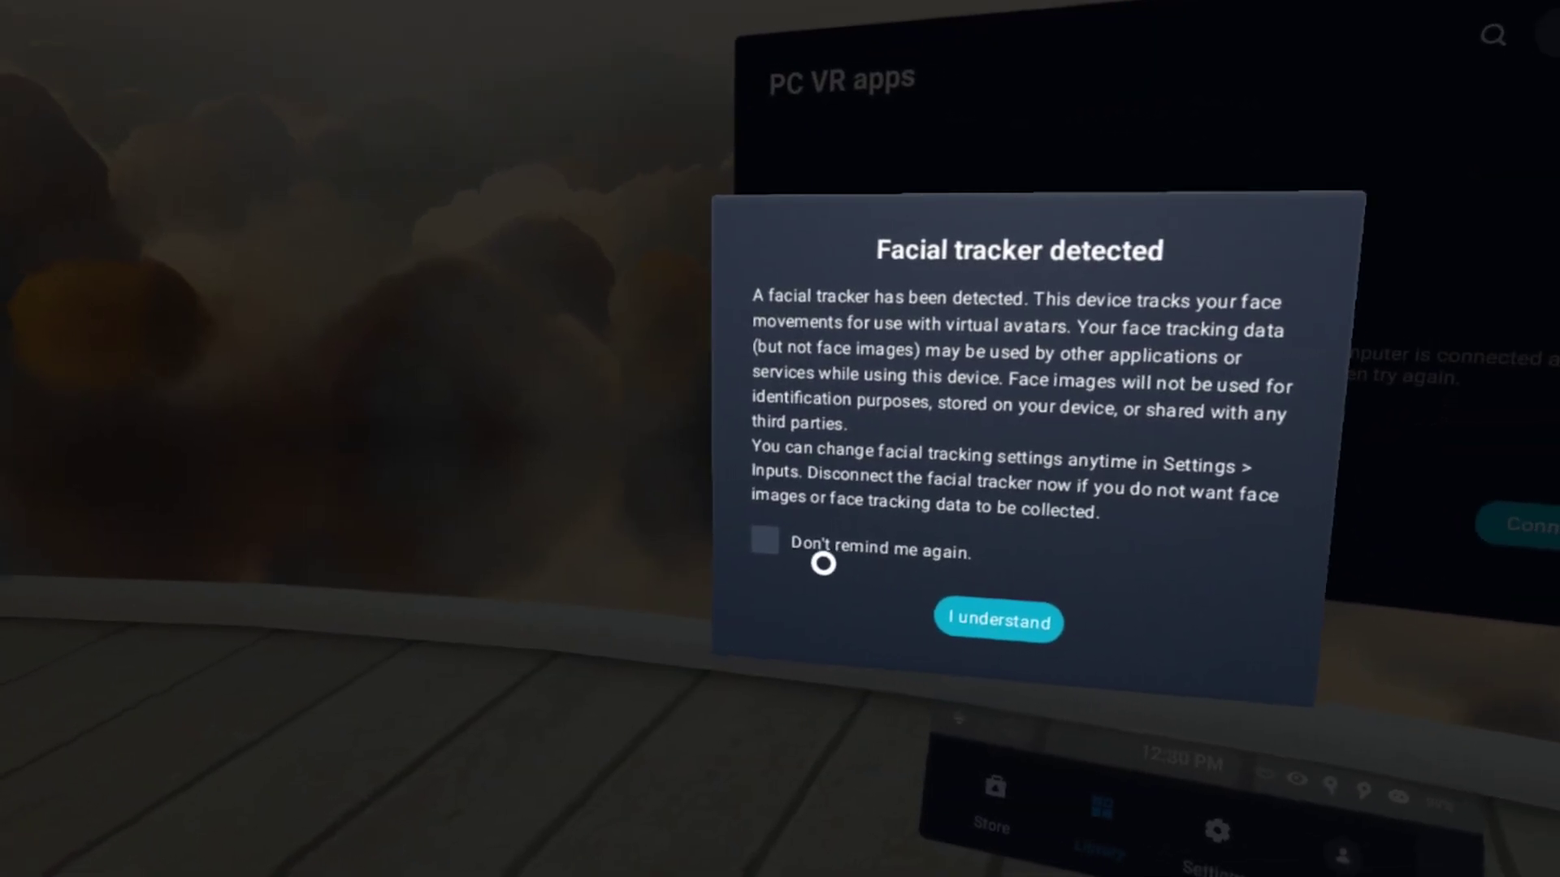
# - Switch the Facial tracker toggle on under the headset's Settings > Inputs
pyautogui.click(917, 607)
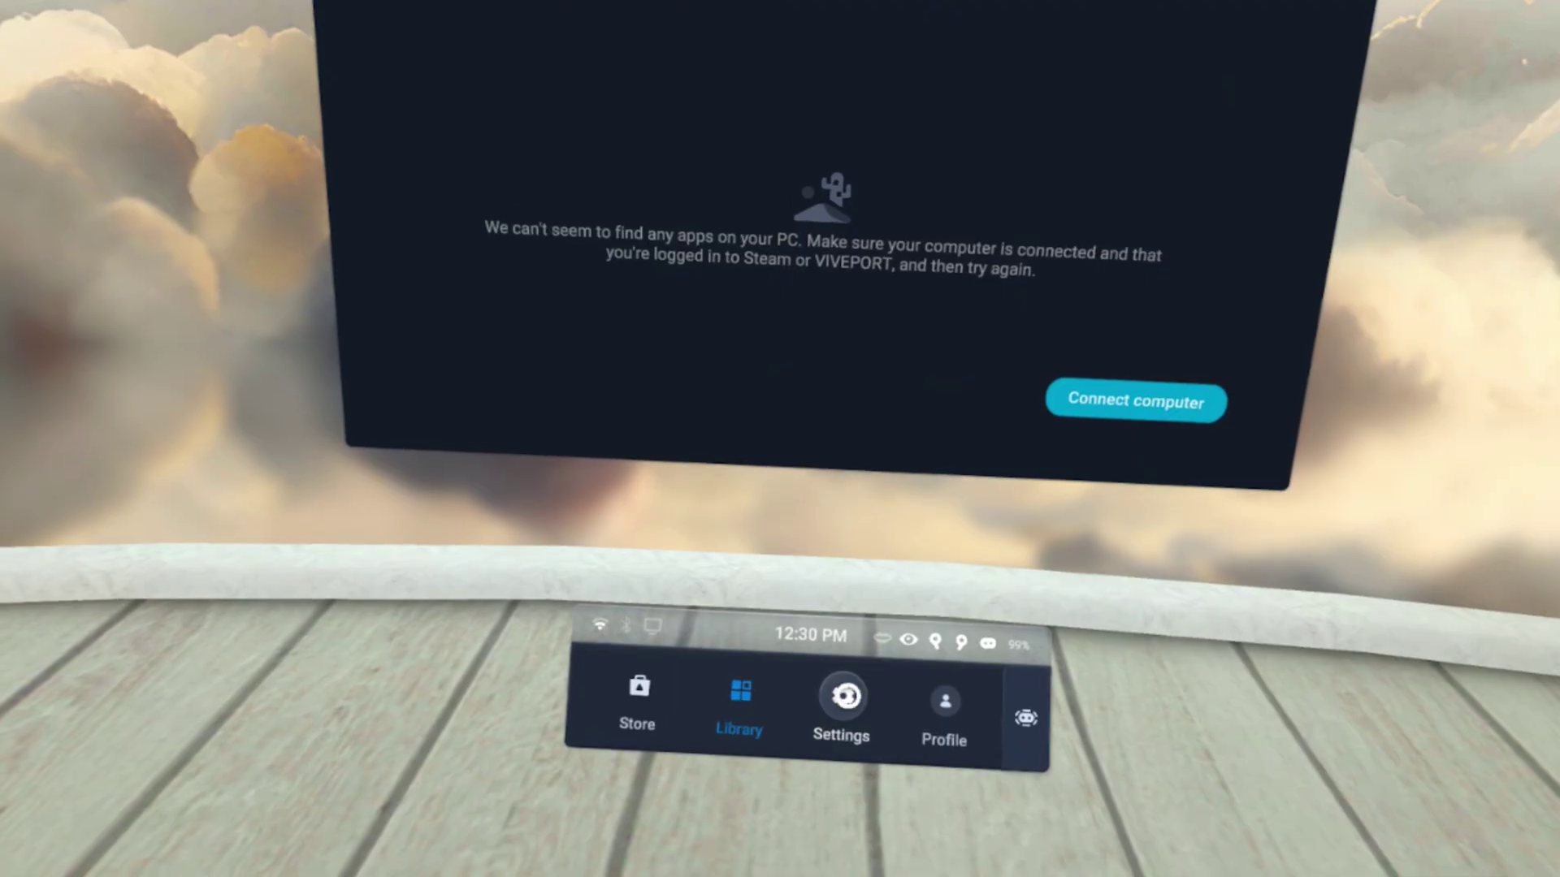
pyautogui.click(832, 574)
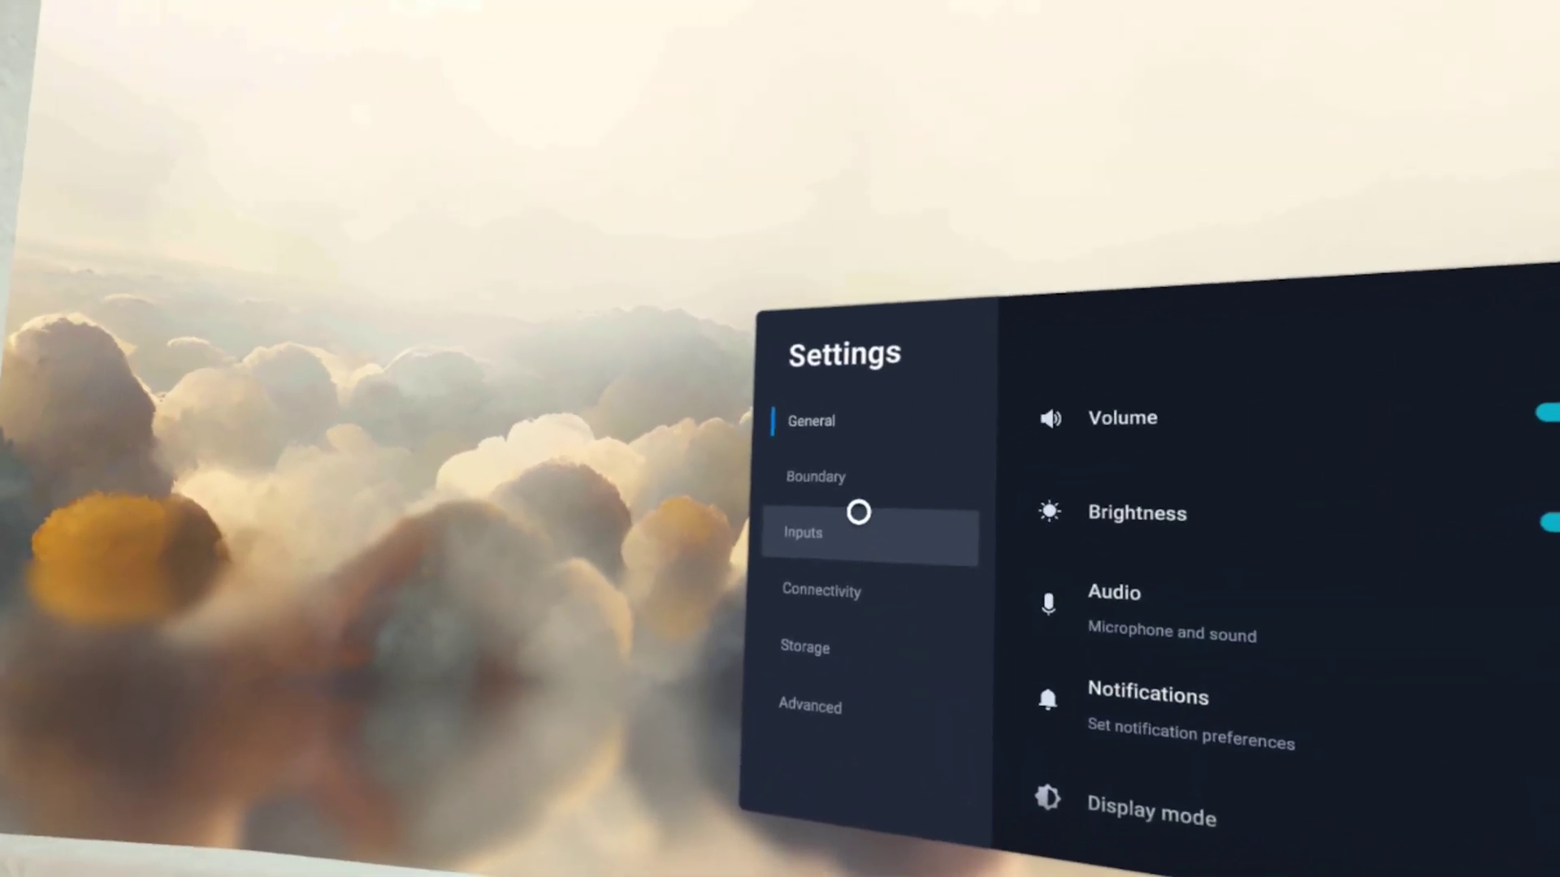
pyautogui.click(479, 156)
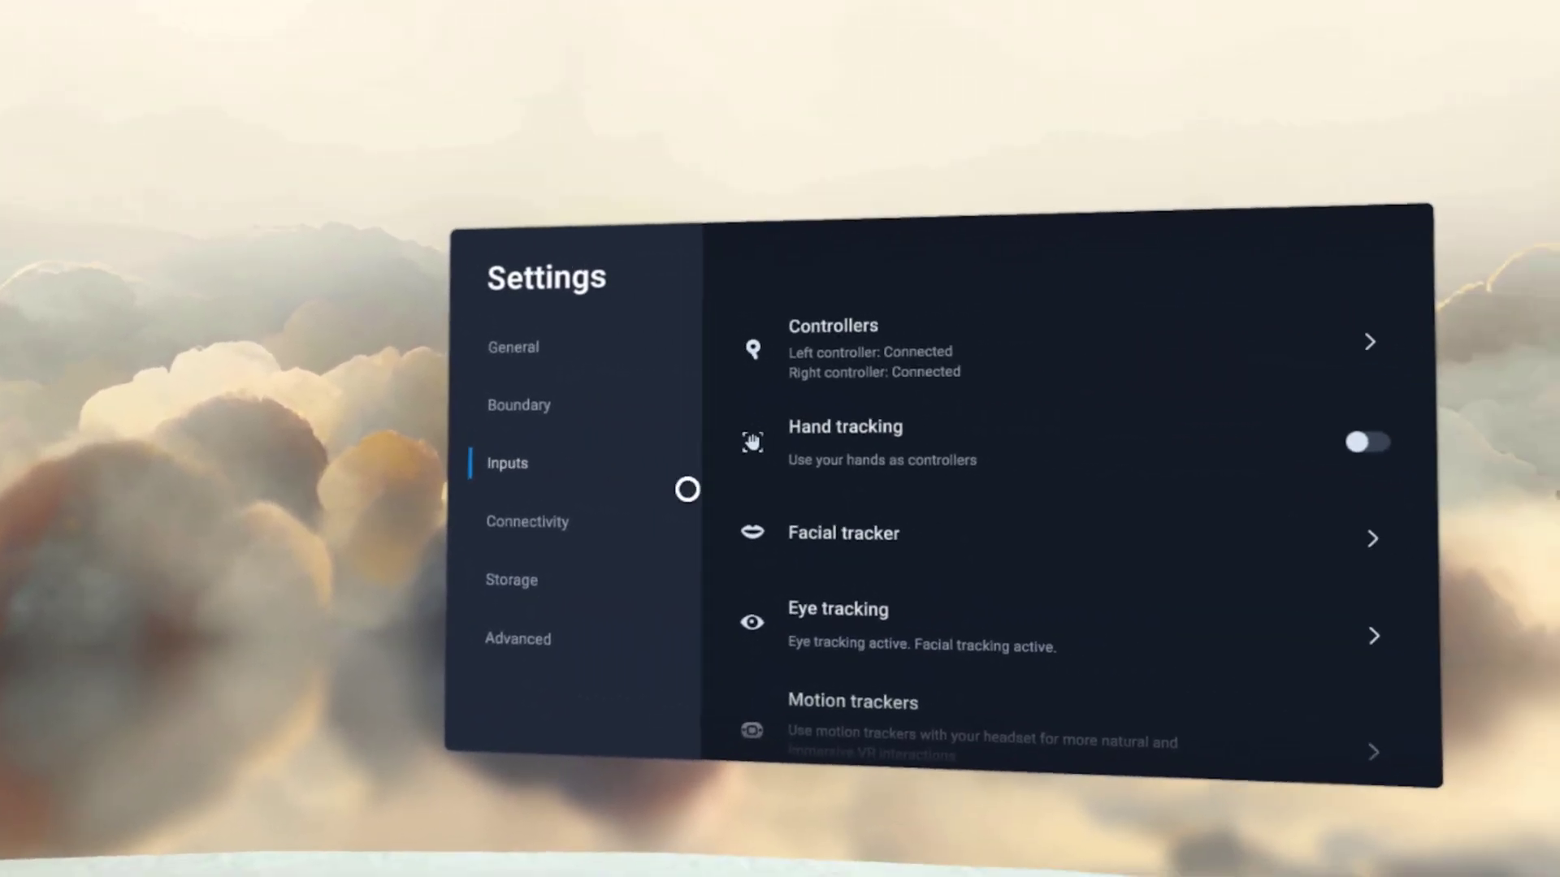
pyautogui.click(807, 515)
pyautogui.click(1067, 450)
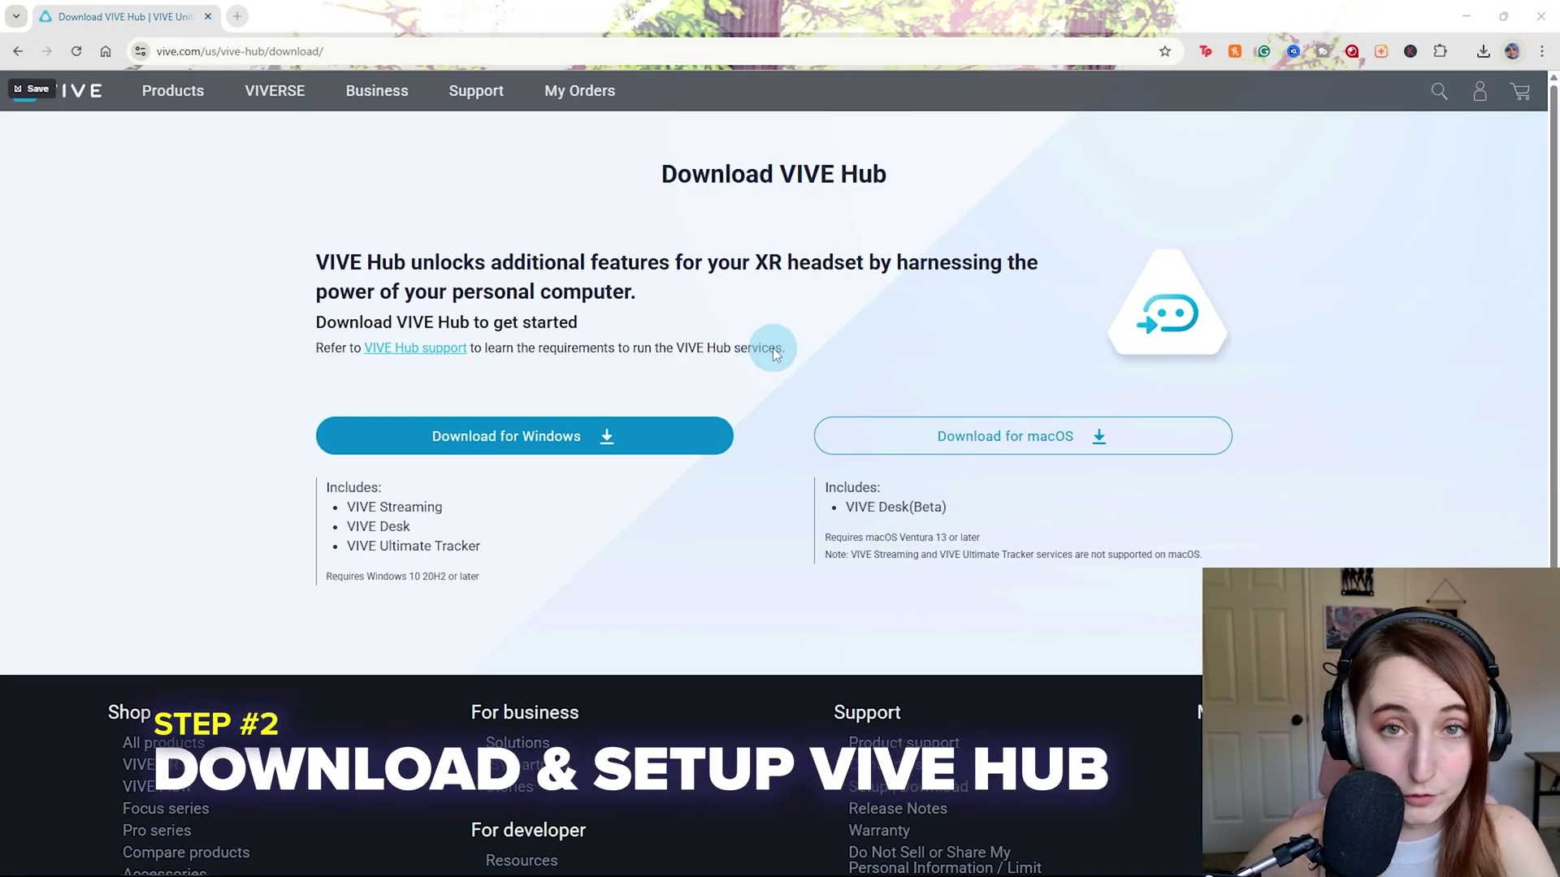
# - Download vivehub.exe for Windows and launch it from Chrome's recent downloads
pyautogui.click(557, 436)
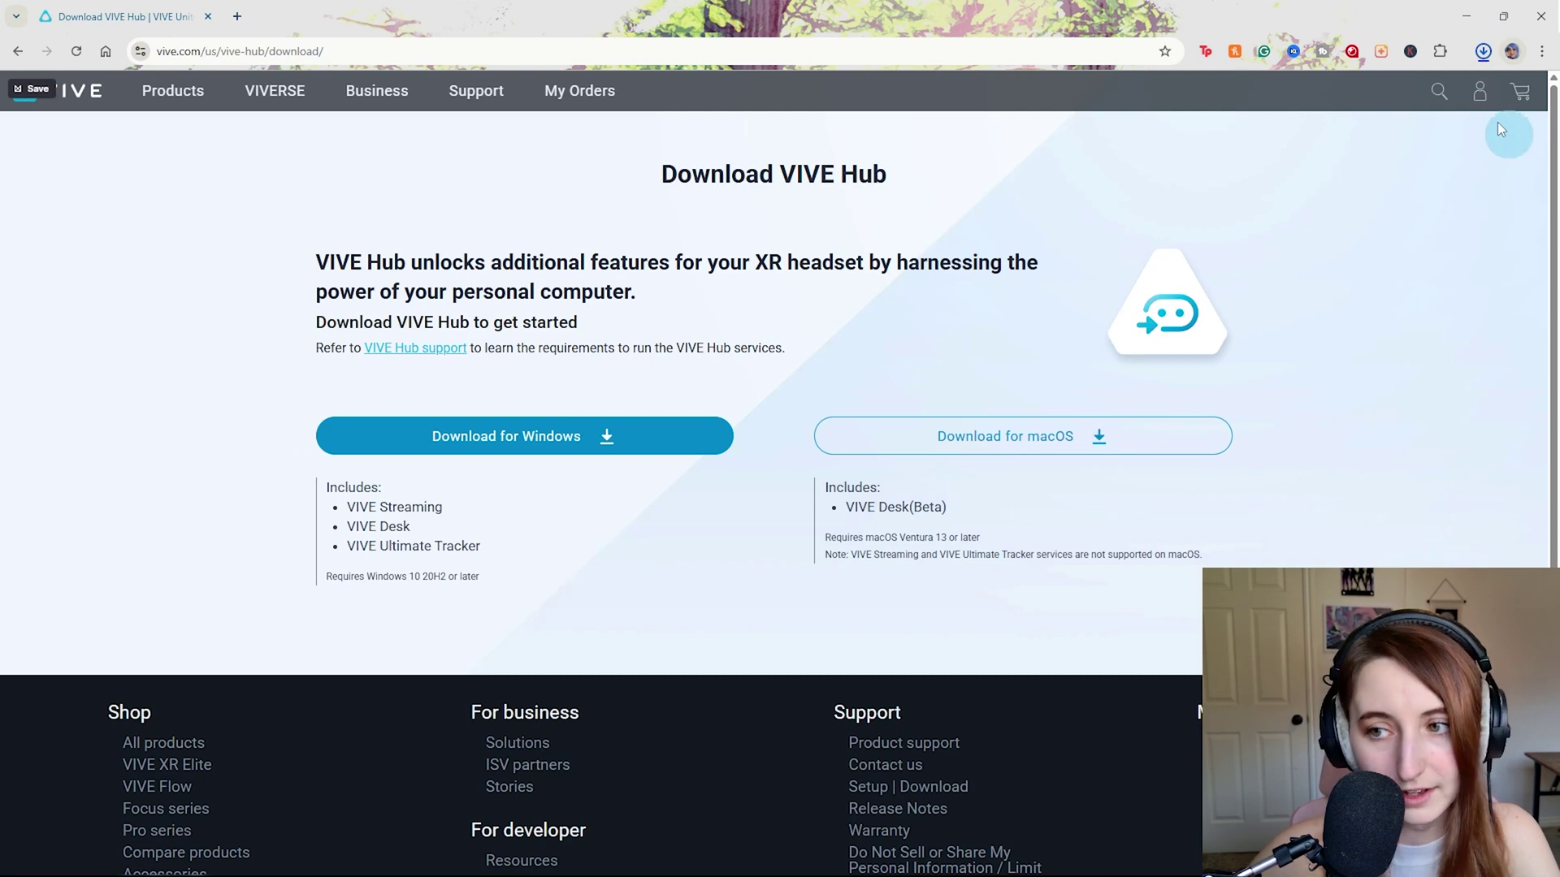
pyautogui.click(1484, 54)
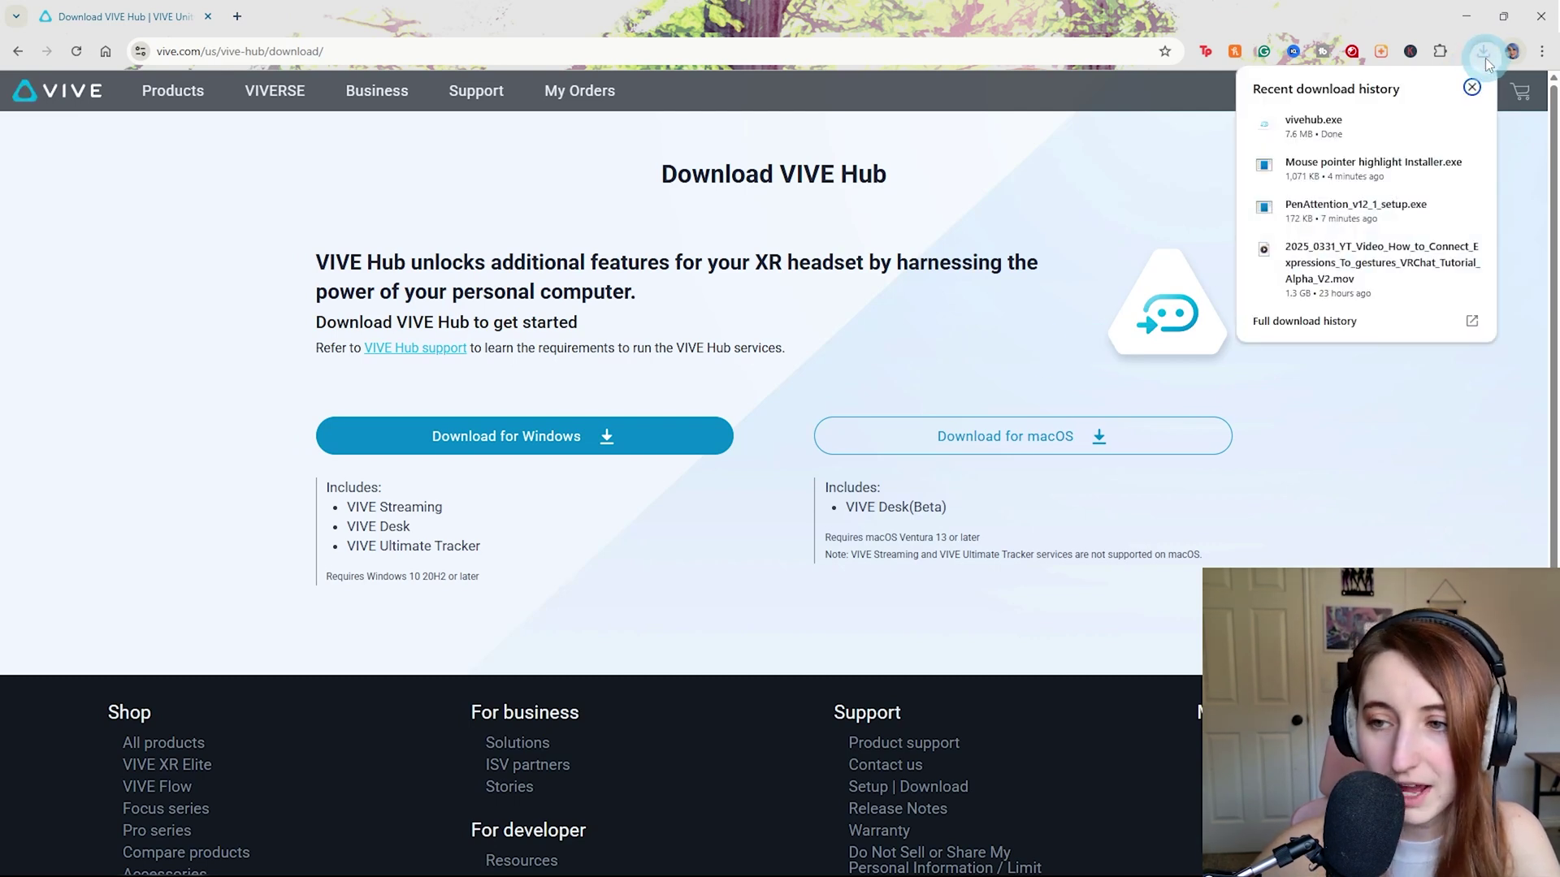
pyautogui.click(1484, 52)
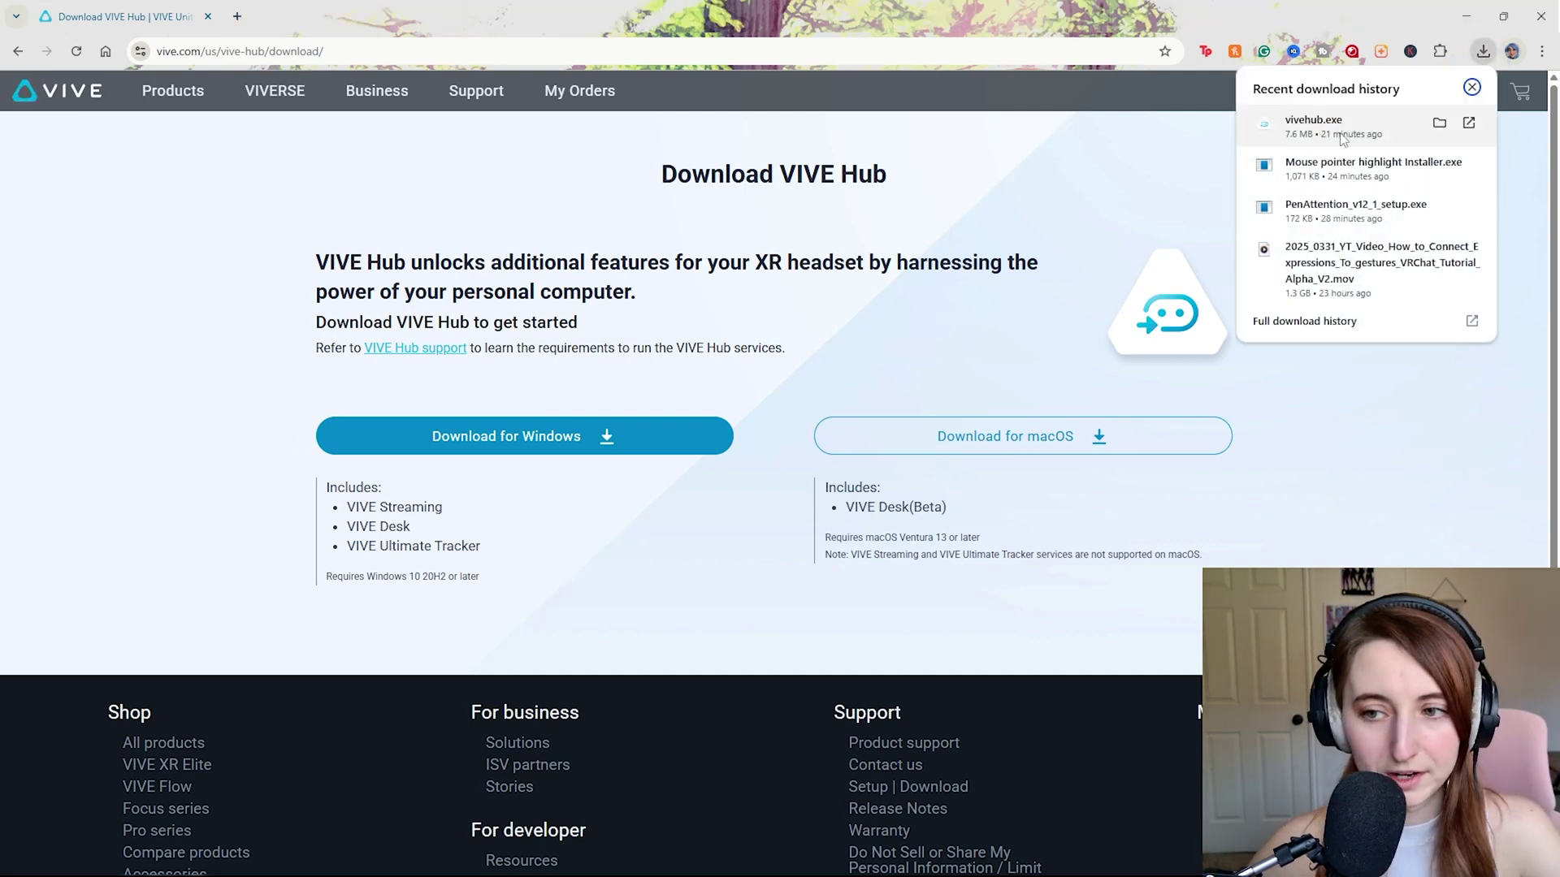
pyautogui.click(1302, 130)
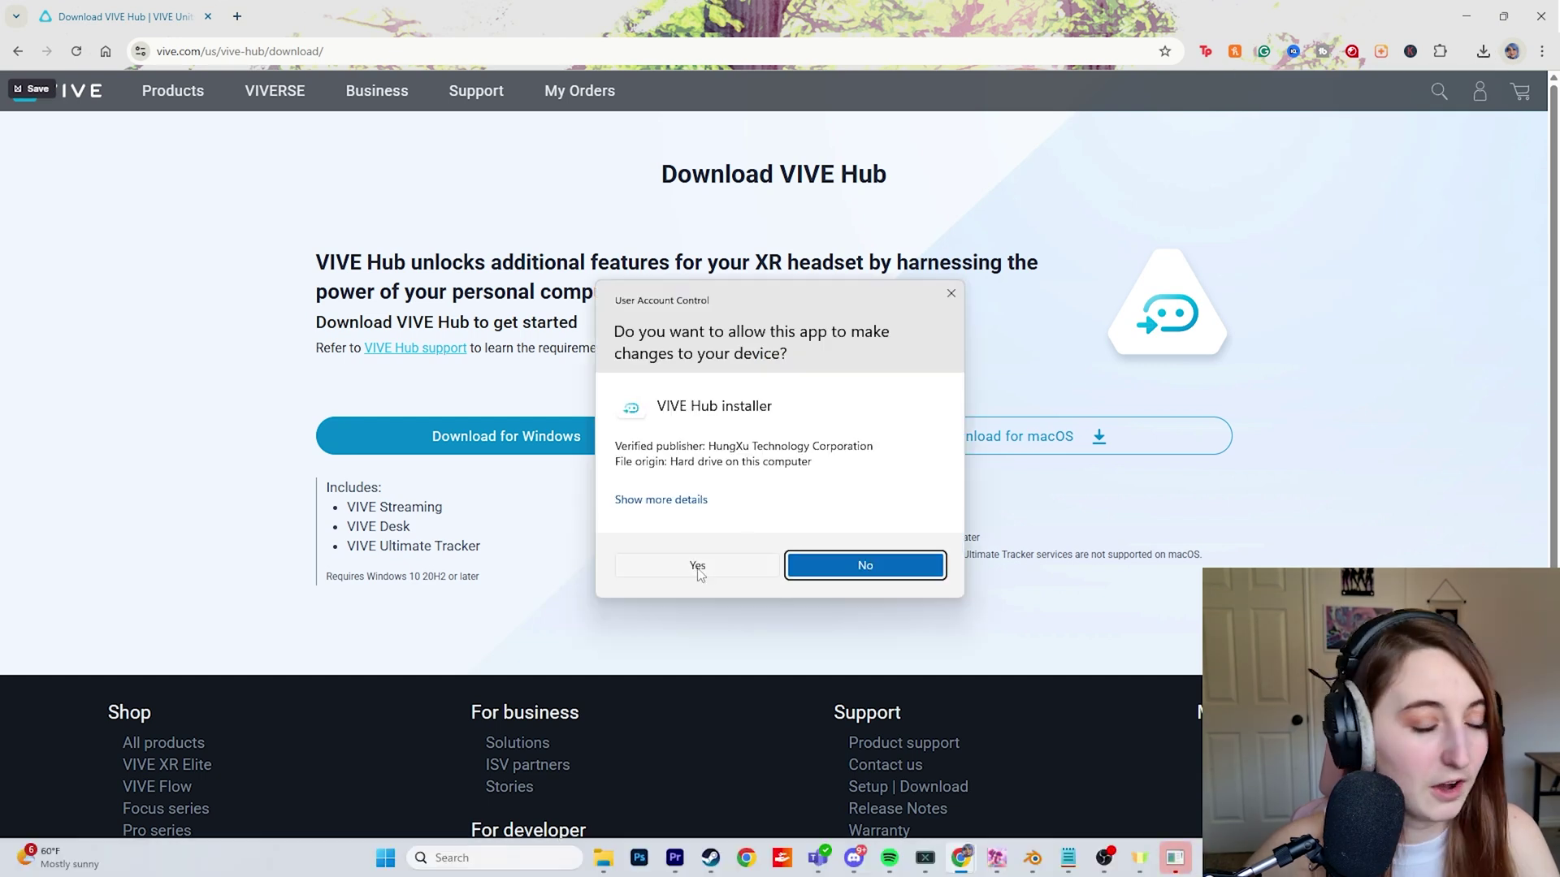
# - Grant the VIVE Hub installer administrator permission, then minimize and restore the browser window
pyautogui.click(698, 567)
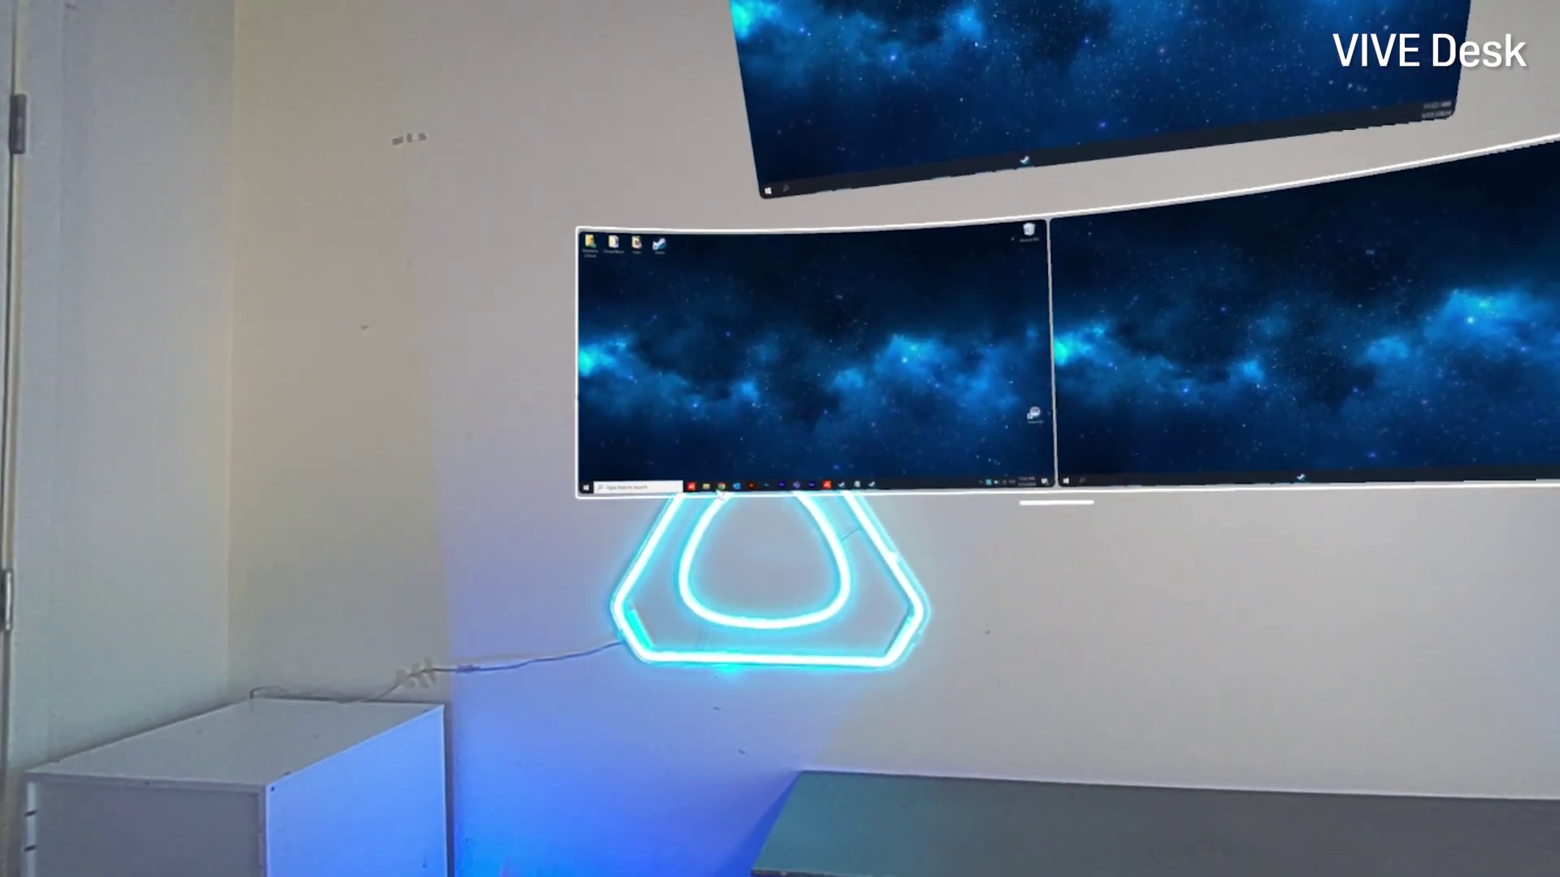
pyautogui.click(707, 524)
pyautogui.click(722, 488)
pyautogui.click(722, 488)
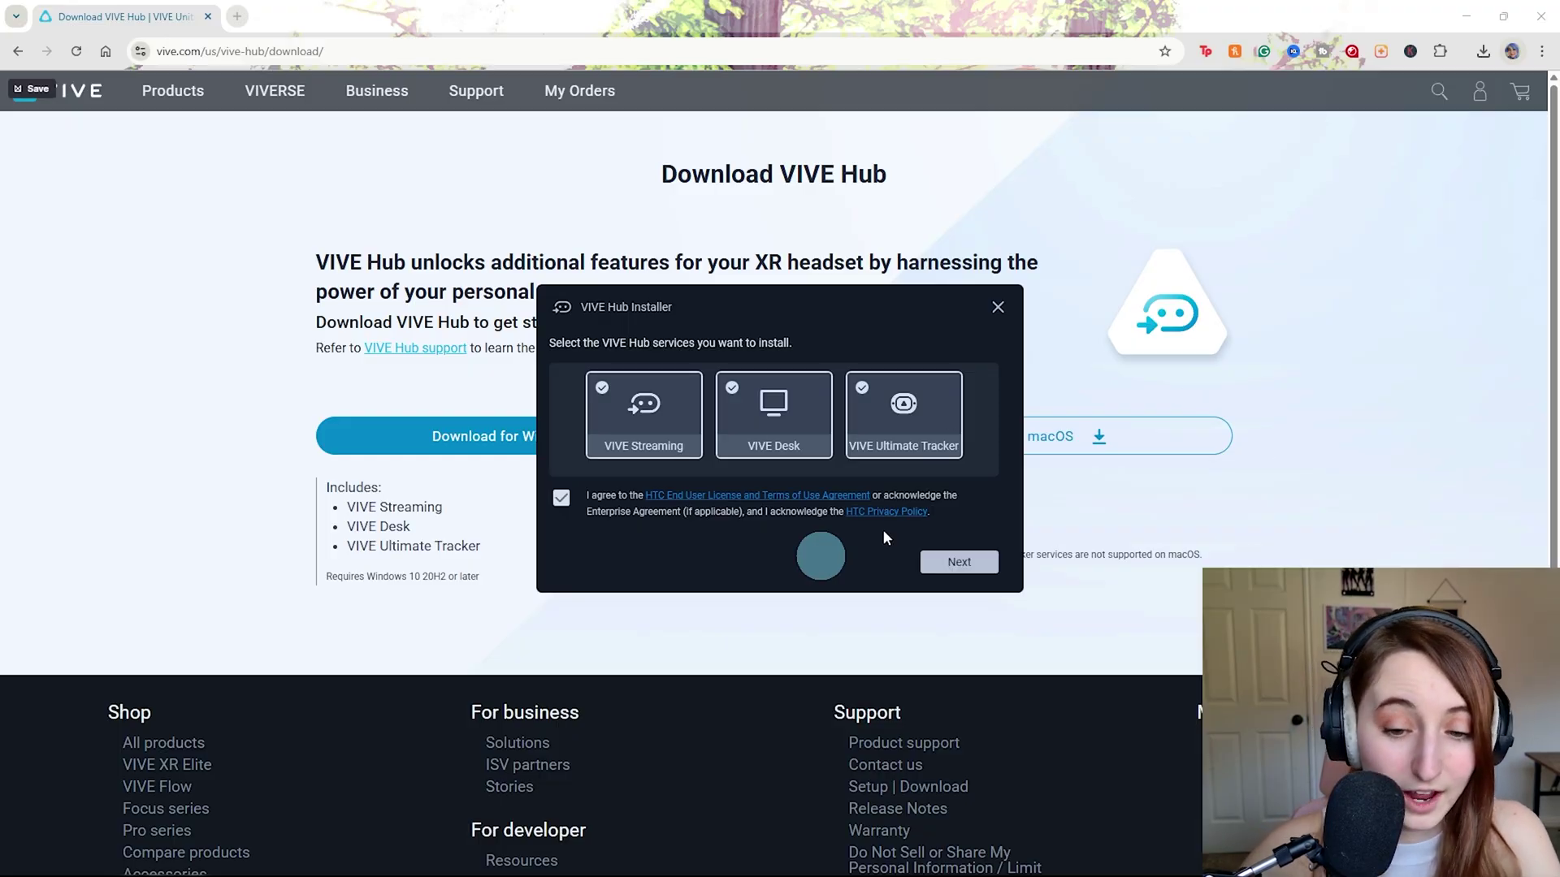
# - Install VIVE Hub to the default C:\Program Files\VIVE Hub path and launch it
pyautogui.click(958, 562)
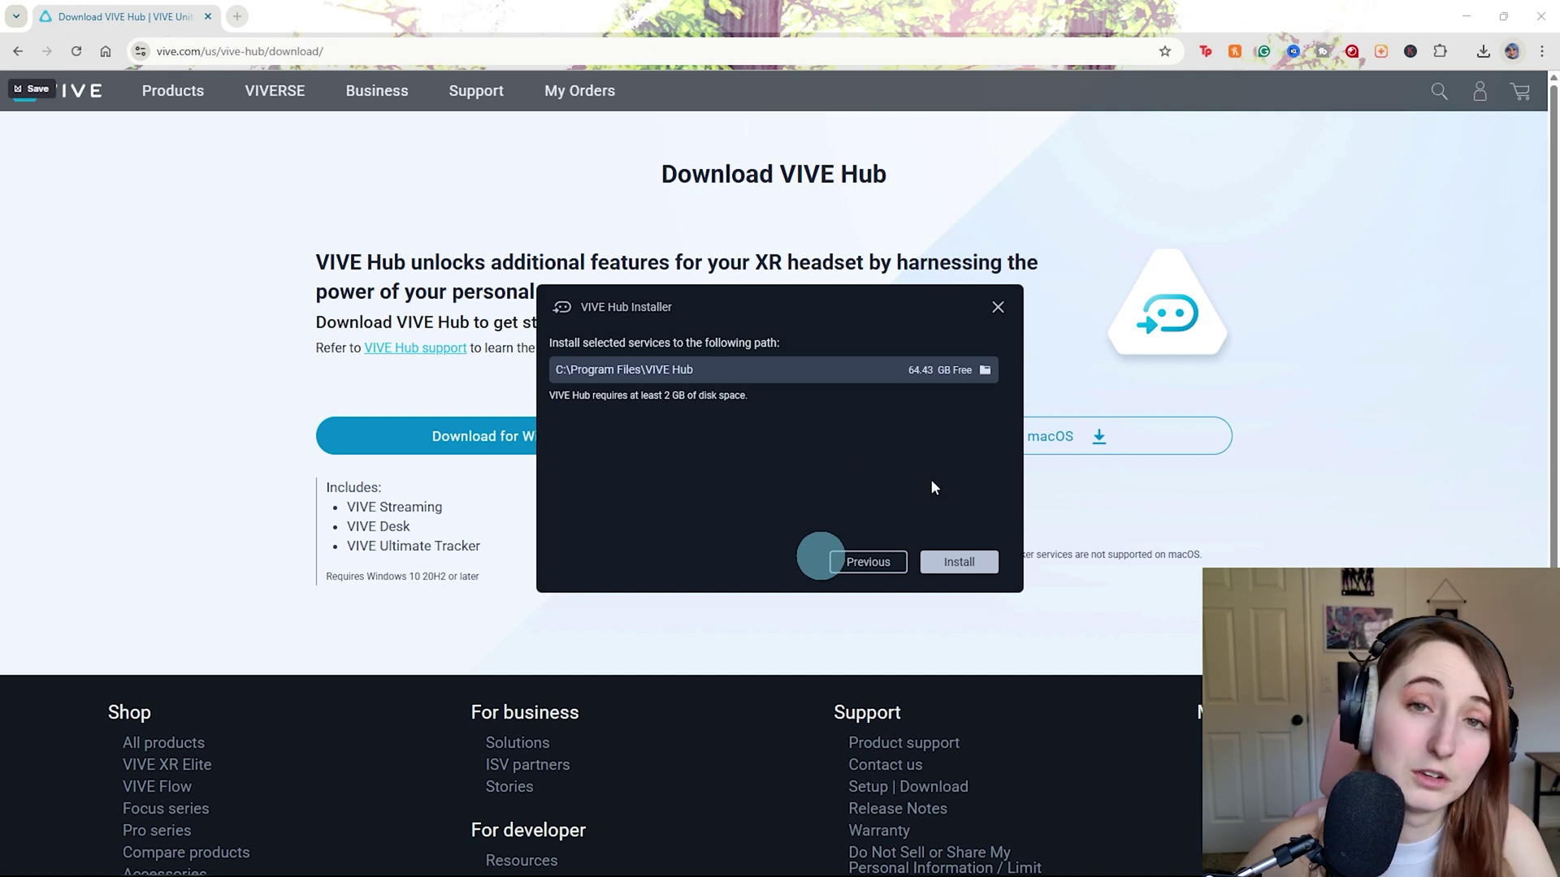
pyautogui.click(965, 563)
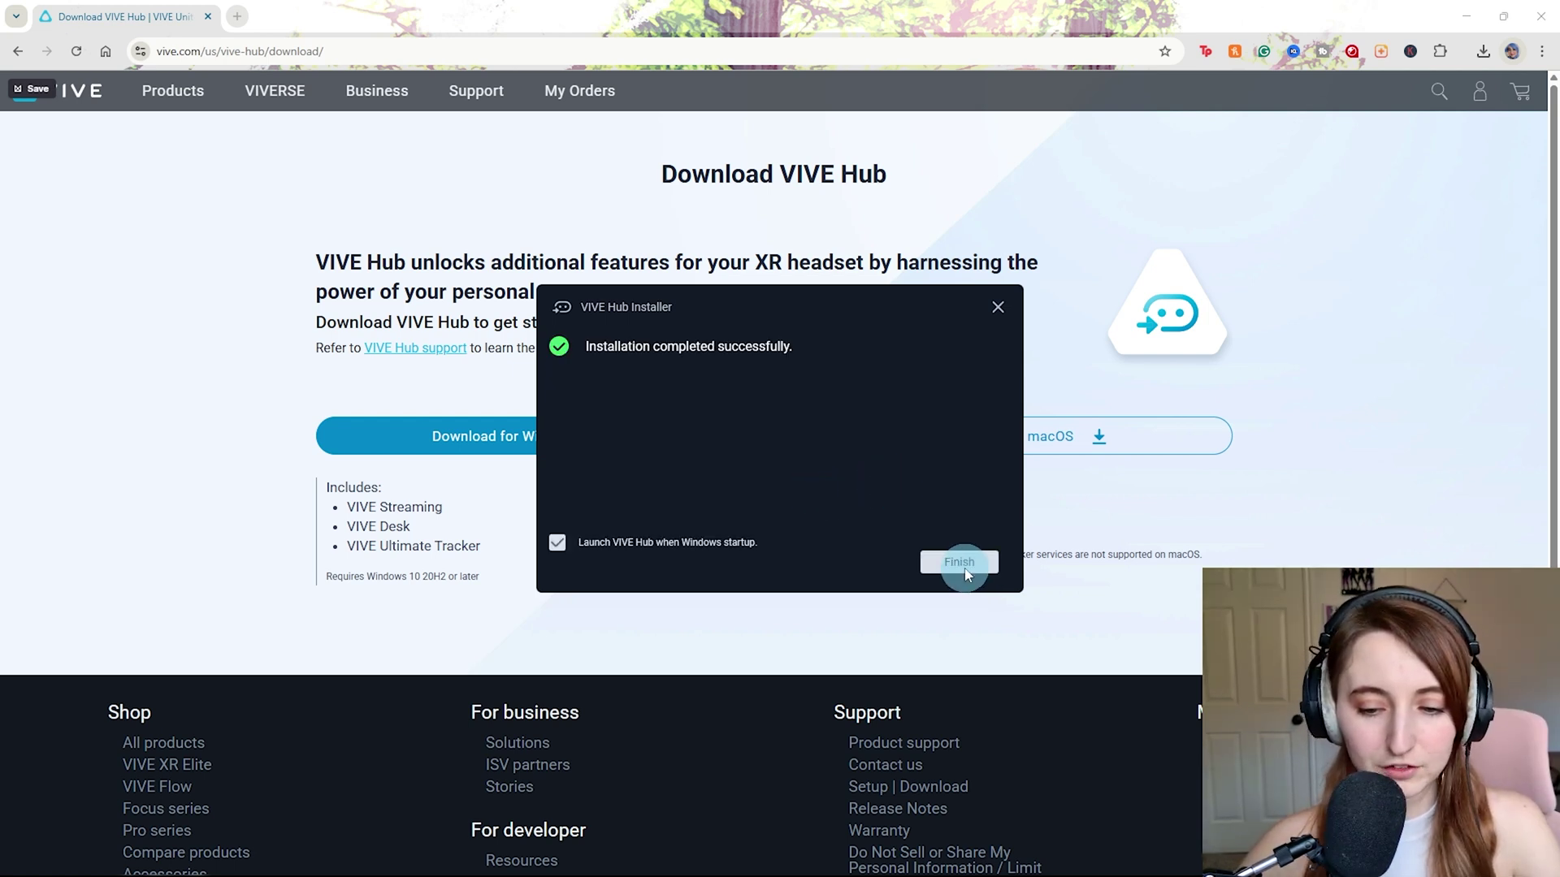
pyautogui.click(965, 566)
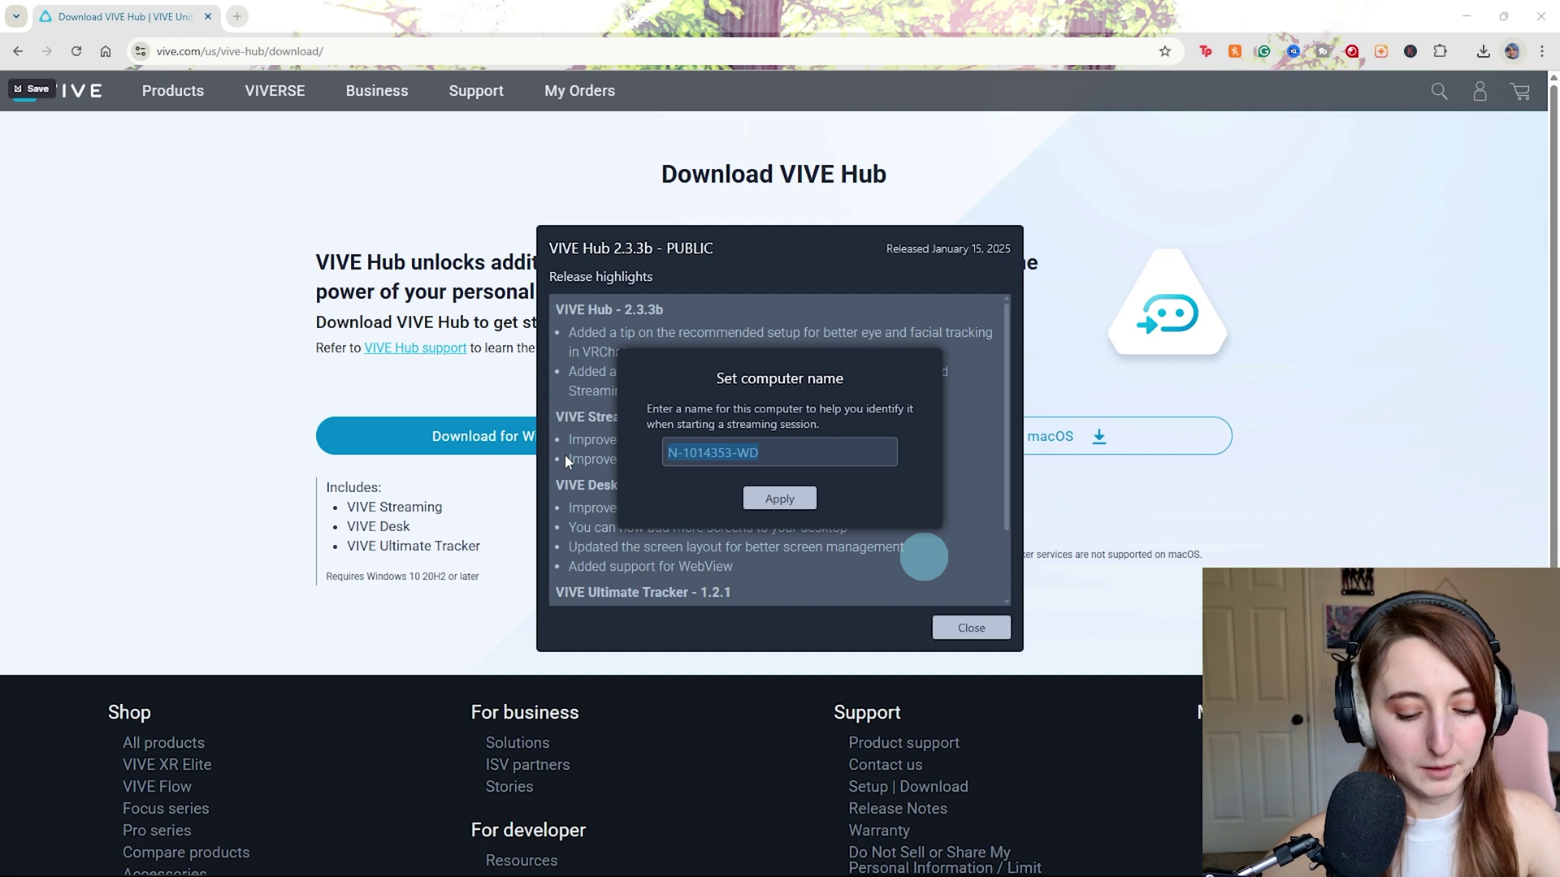
# - Apply the suggested computer name and choose VIVE Focus Vision as the headset in setup
pyautogui.click(793, 497)
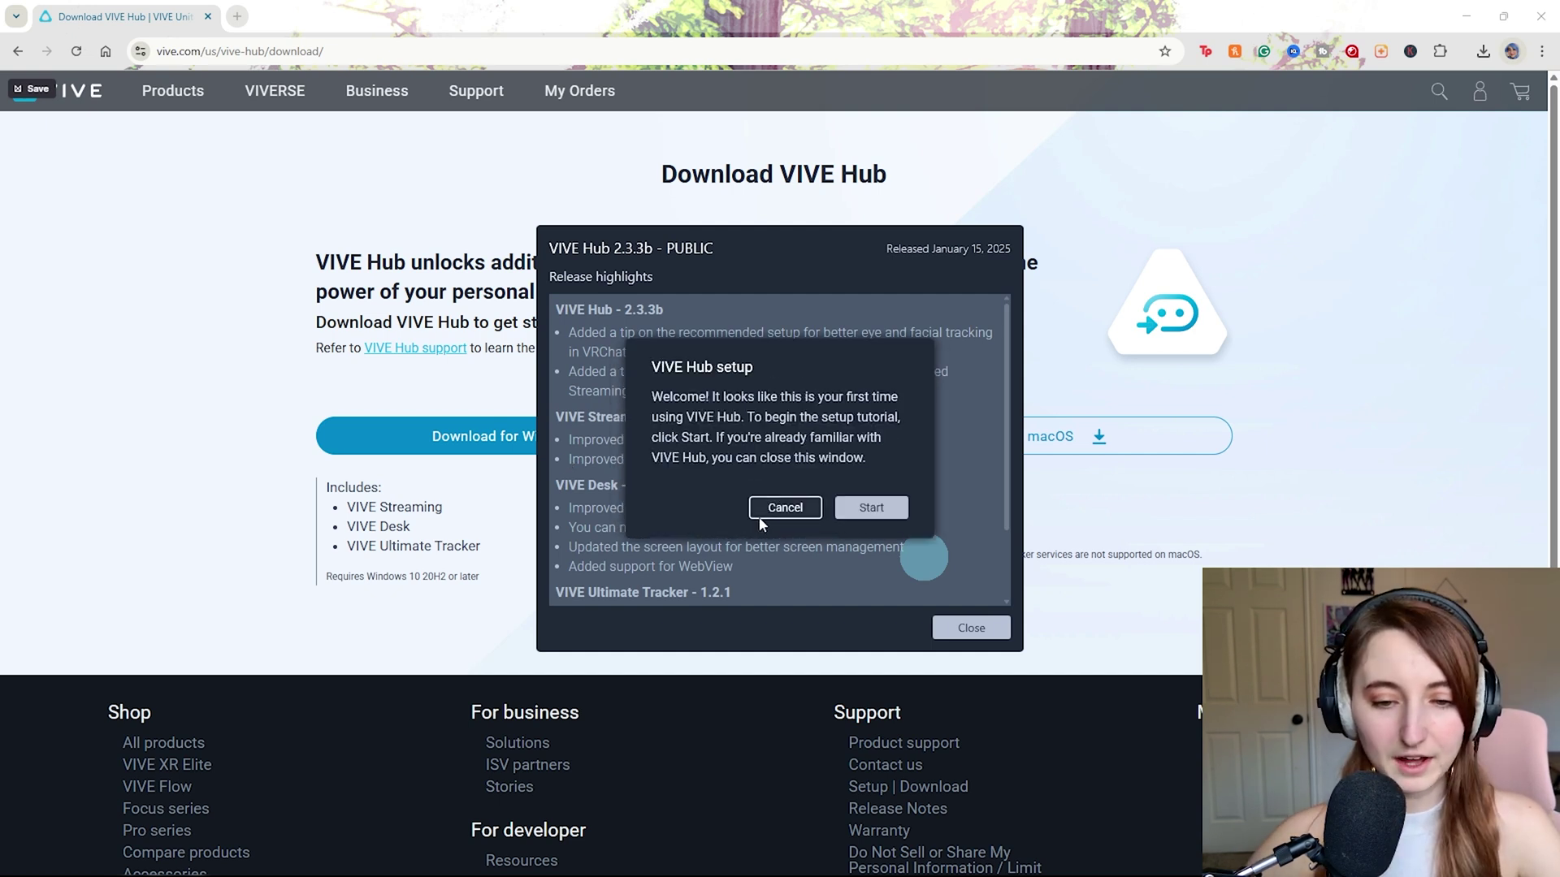
pyautogui.click(874, 510)
pyautogui.click(715, 402)
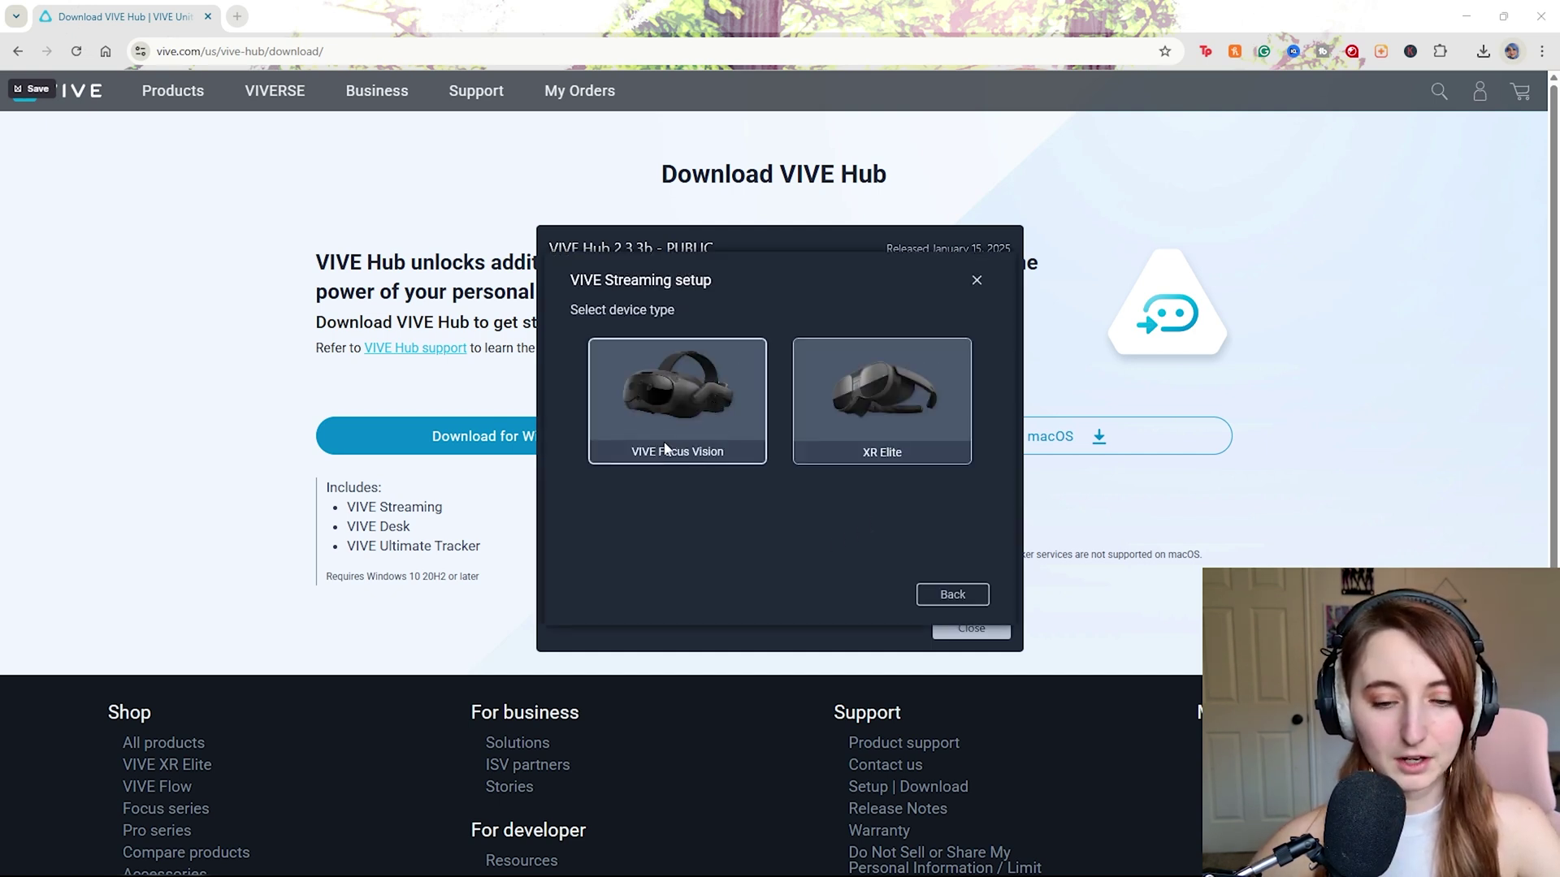
pyautogui.click(725, 398)
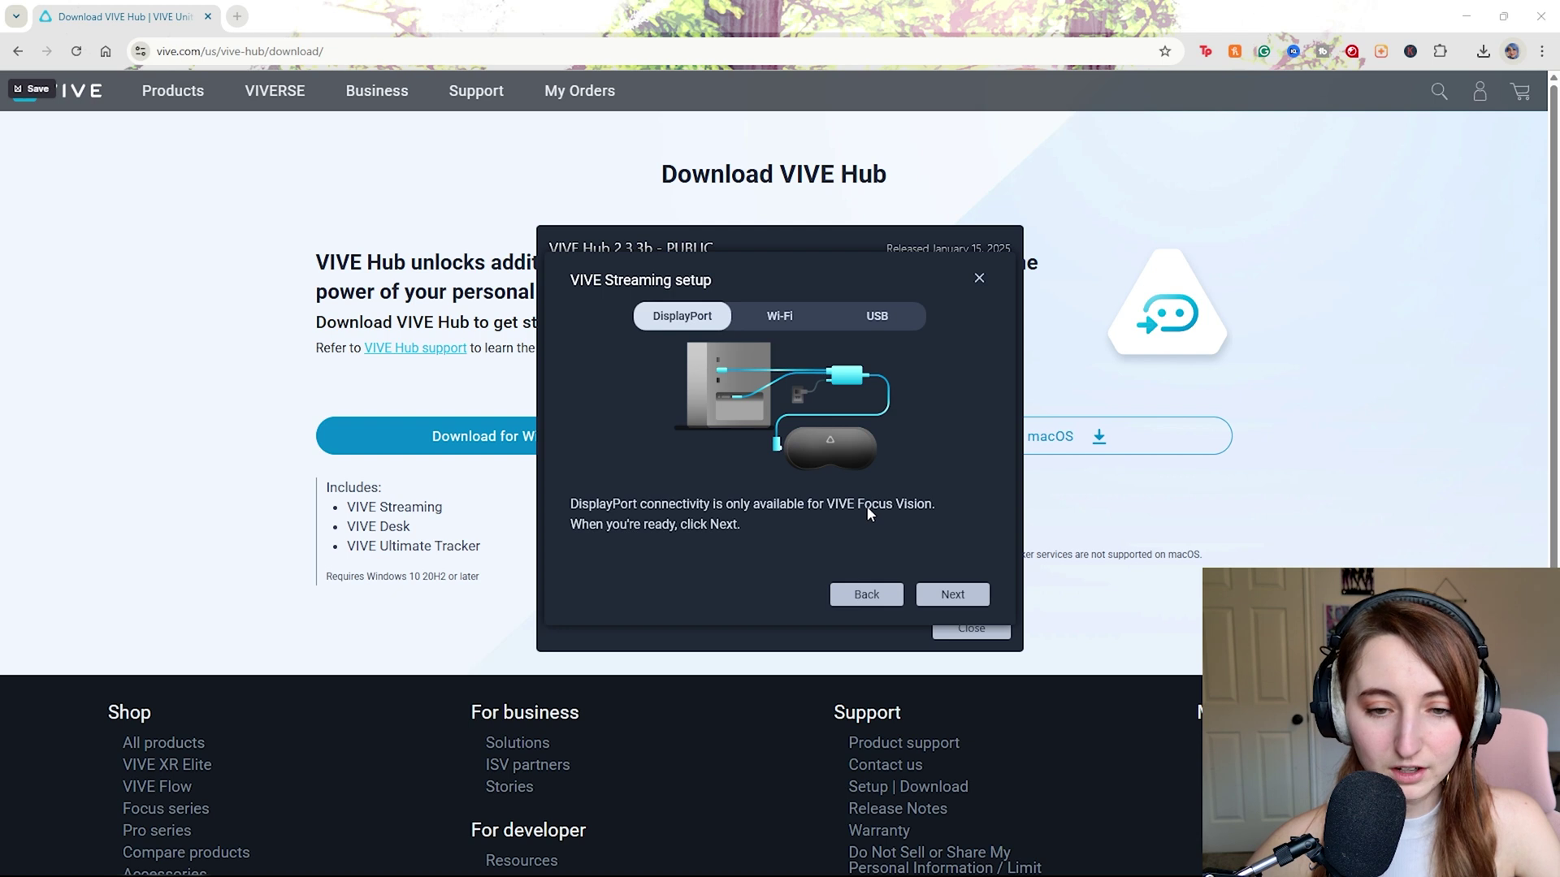
# - Review the DisplayPort, Wi-Fi and USB instructions, close setup, and reposition the status window
pyautogui.click(780, 316)
pyautogui.click(878, 316)
pyautogui.click(684, 319)
pyautogui.click(862, 332)
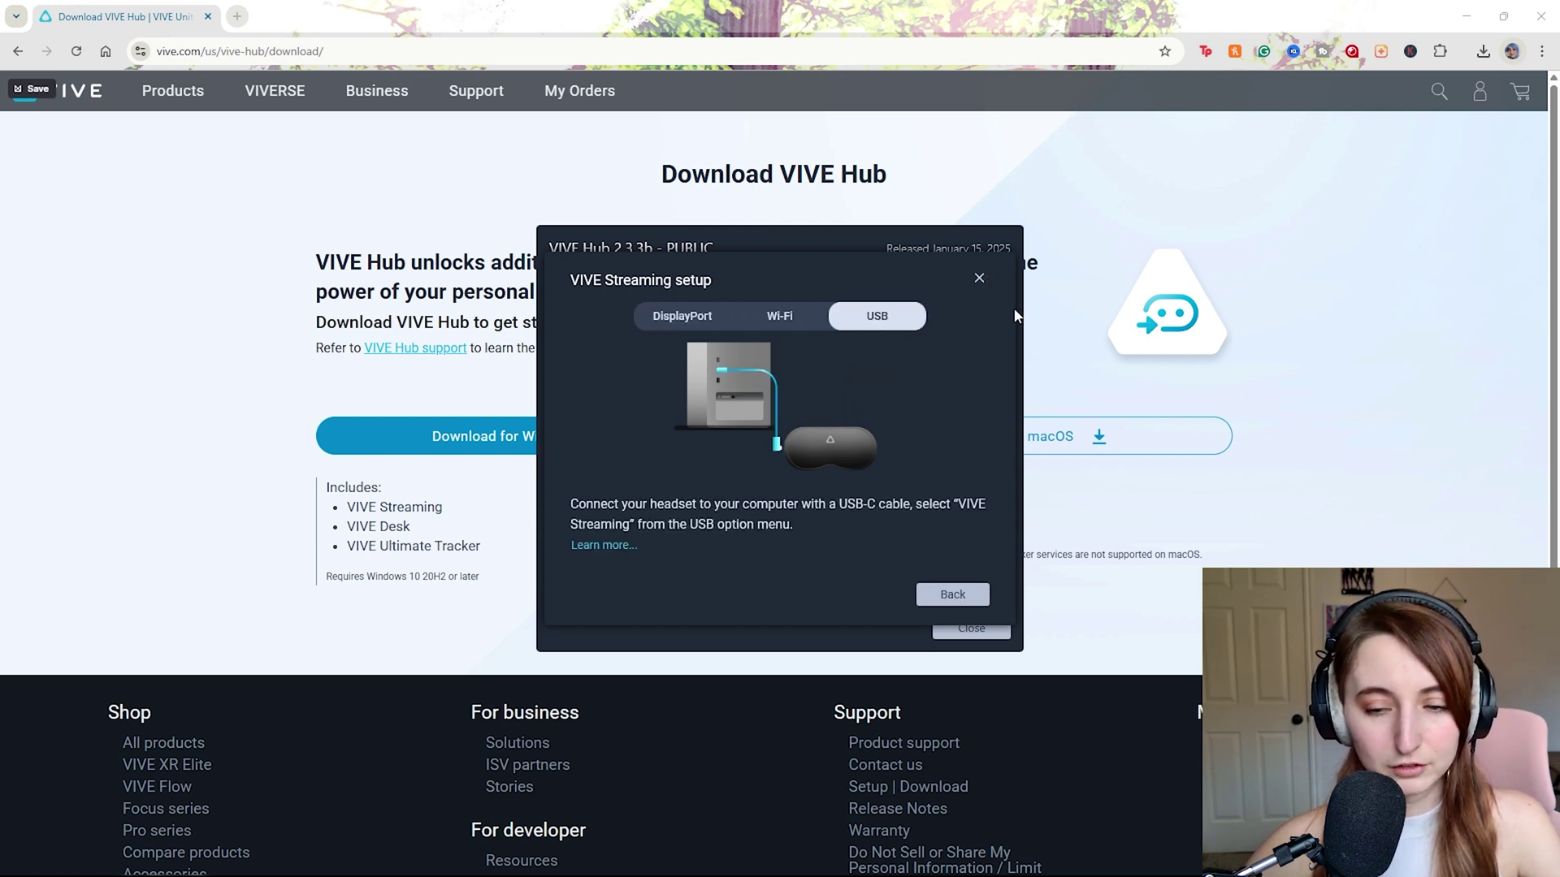
pyautogui.click(979, 280)
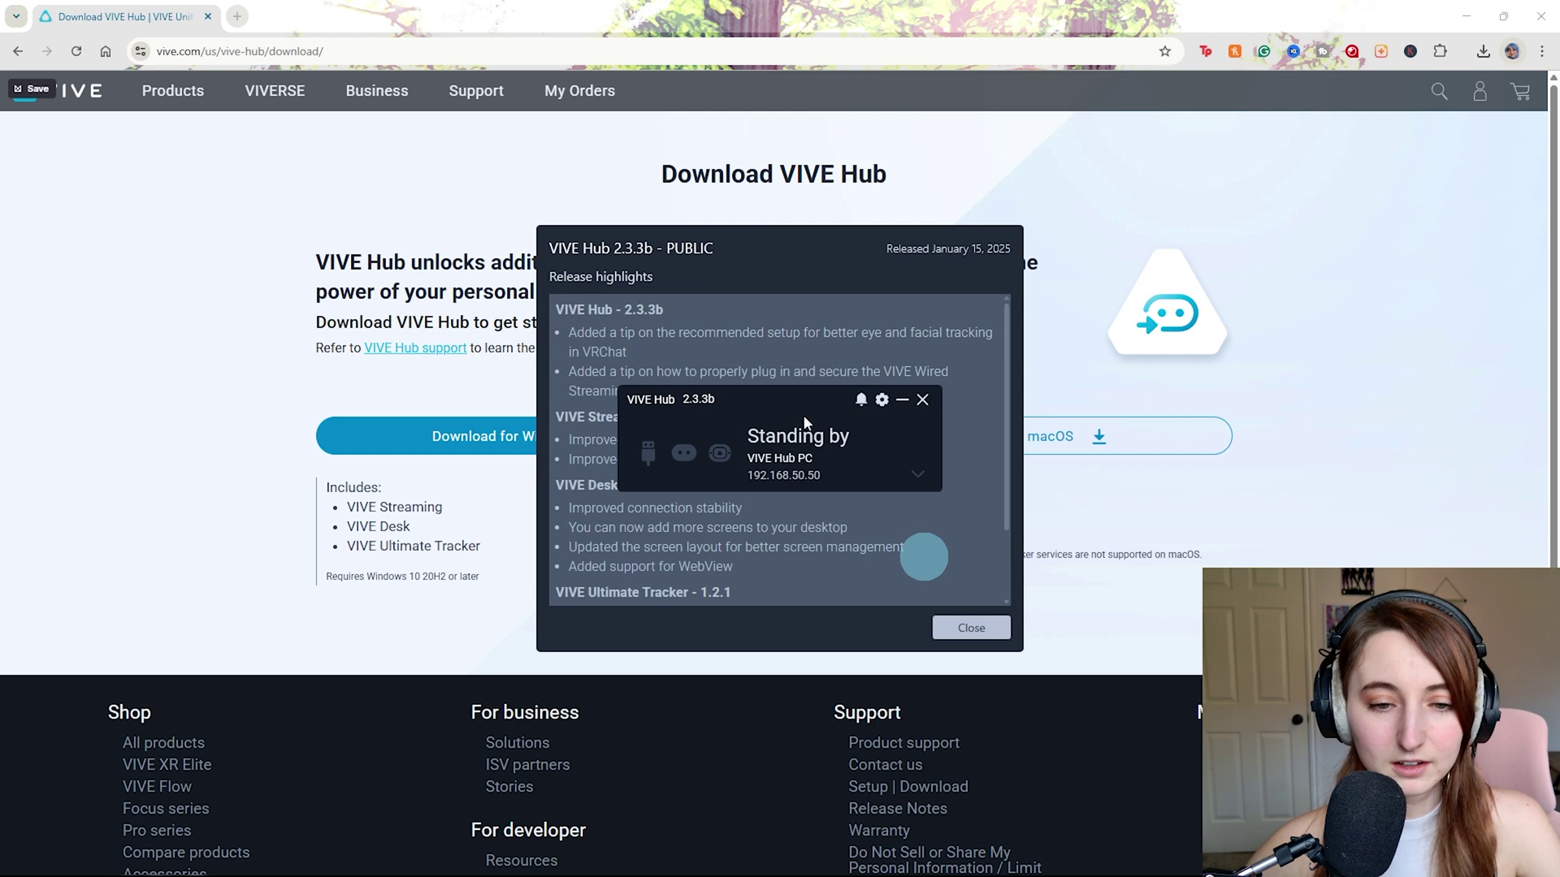
pyautogui.moveTo(804, 422); pyautogui.dragTo(787, 347)
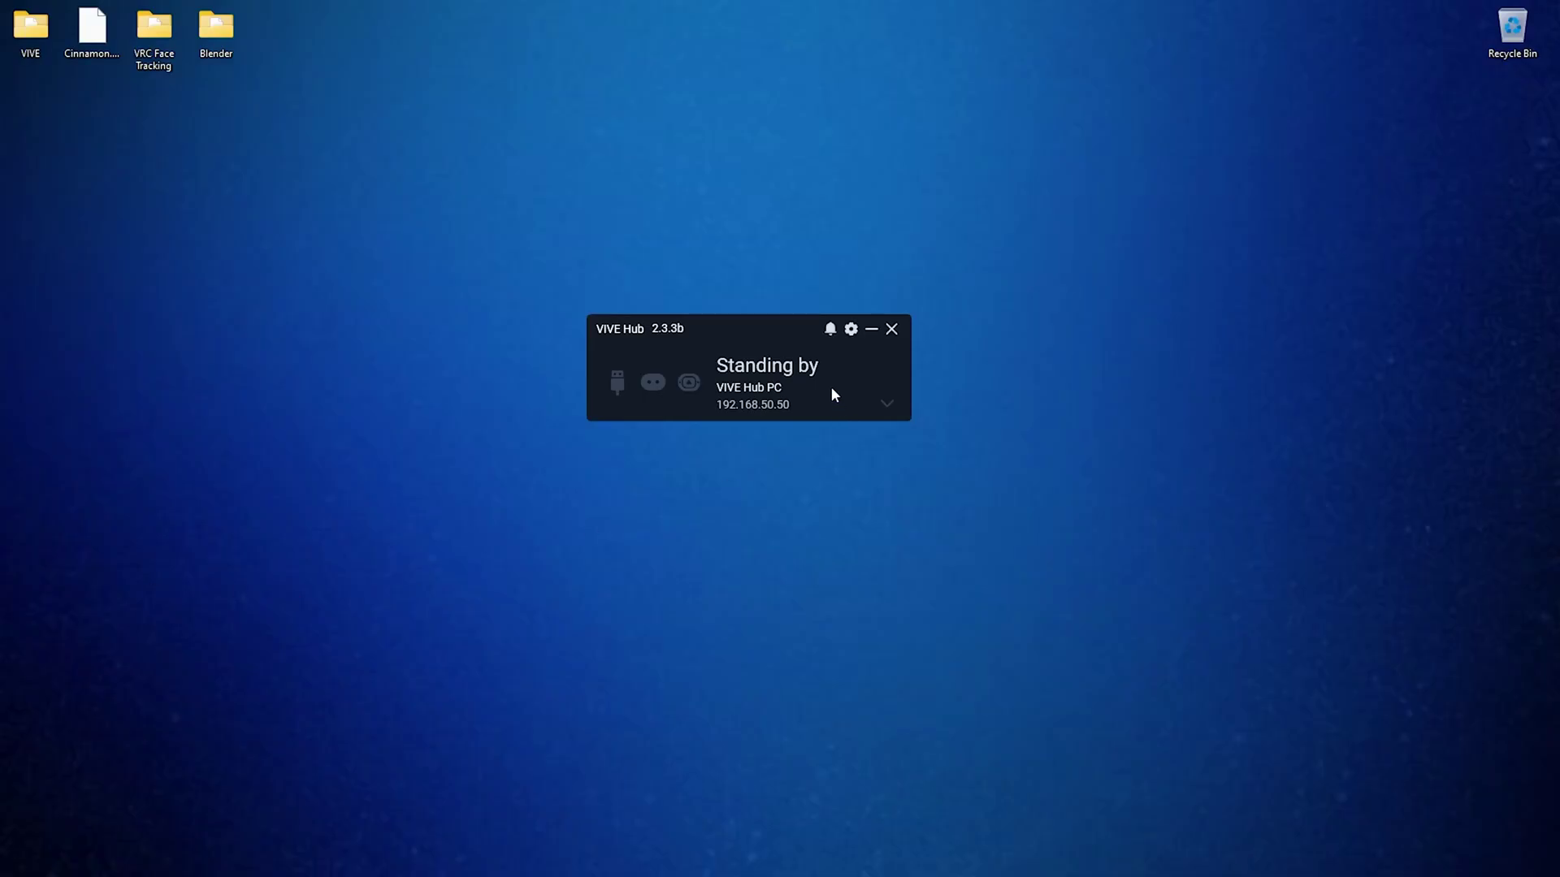
# - Confirm VIVE Streaming's Input settings stream eye and facial tracking data to VRChat via OSC
pyautogui.click(825, 368)
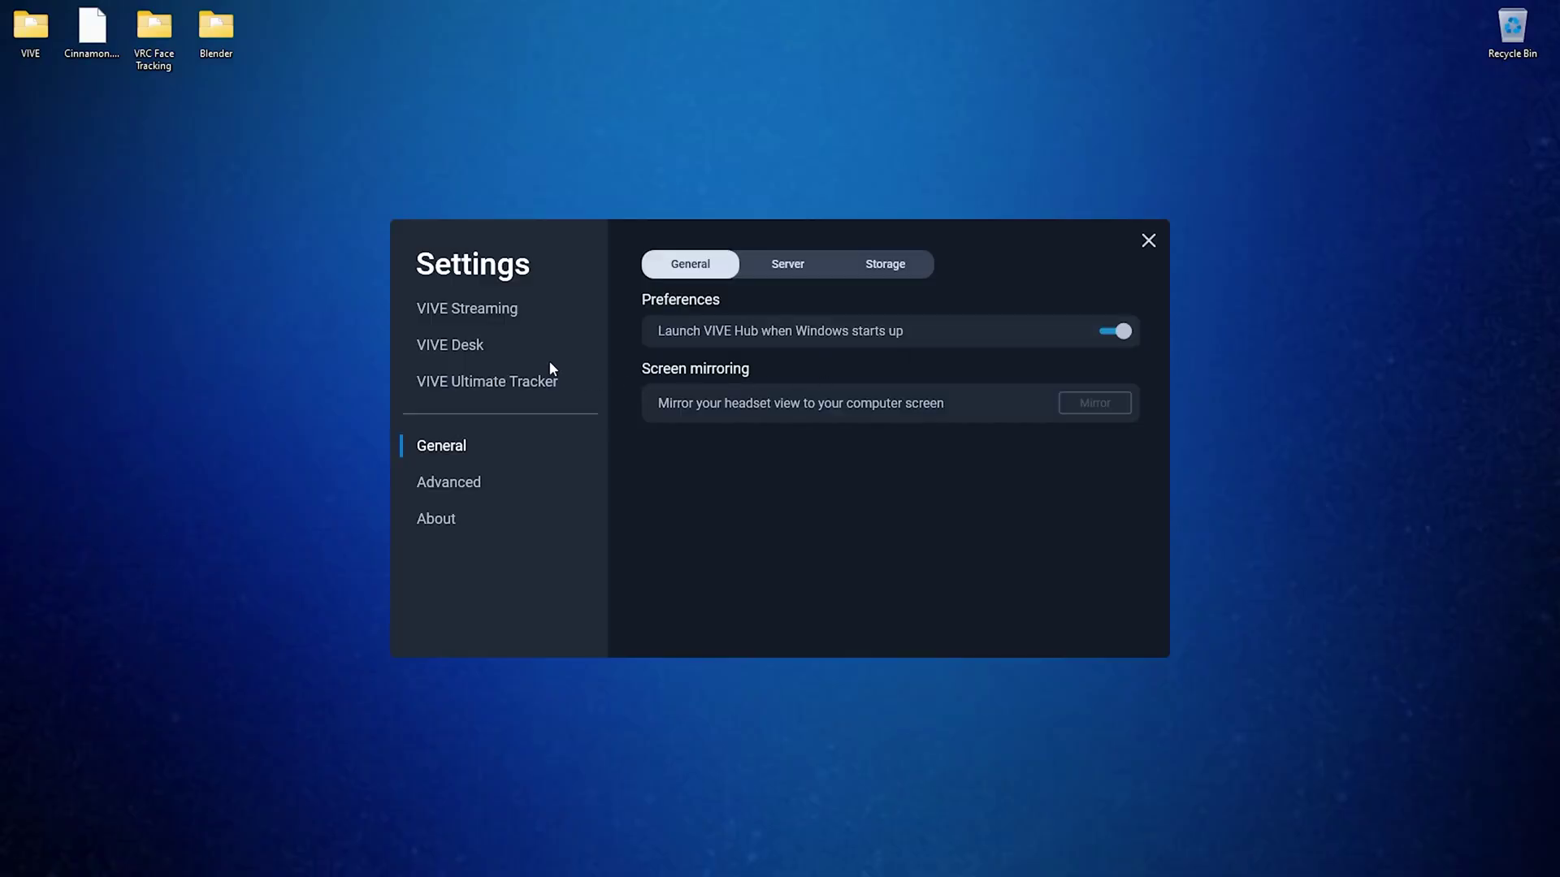
pyautogui.click(467, 307)
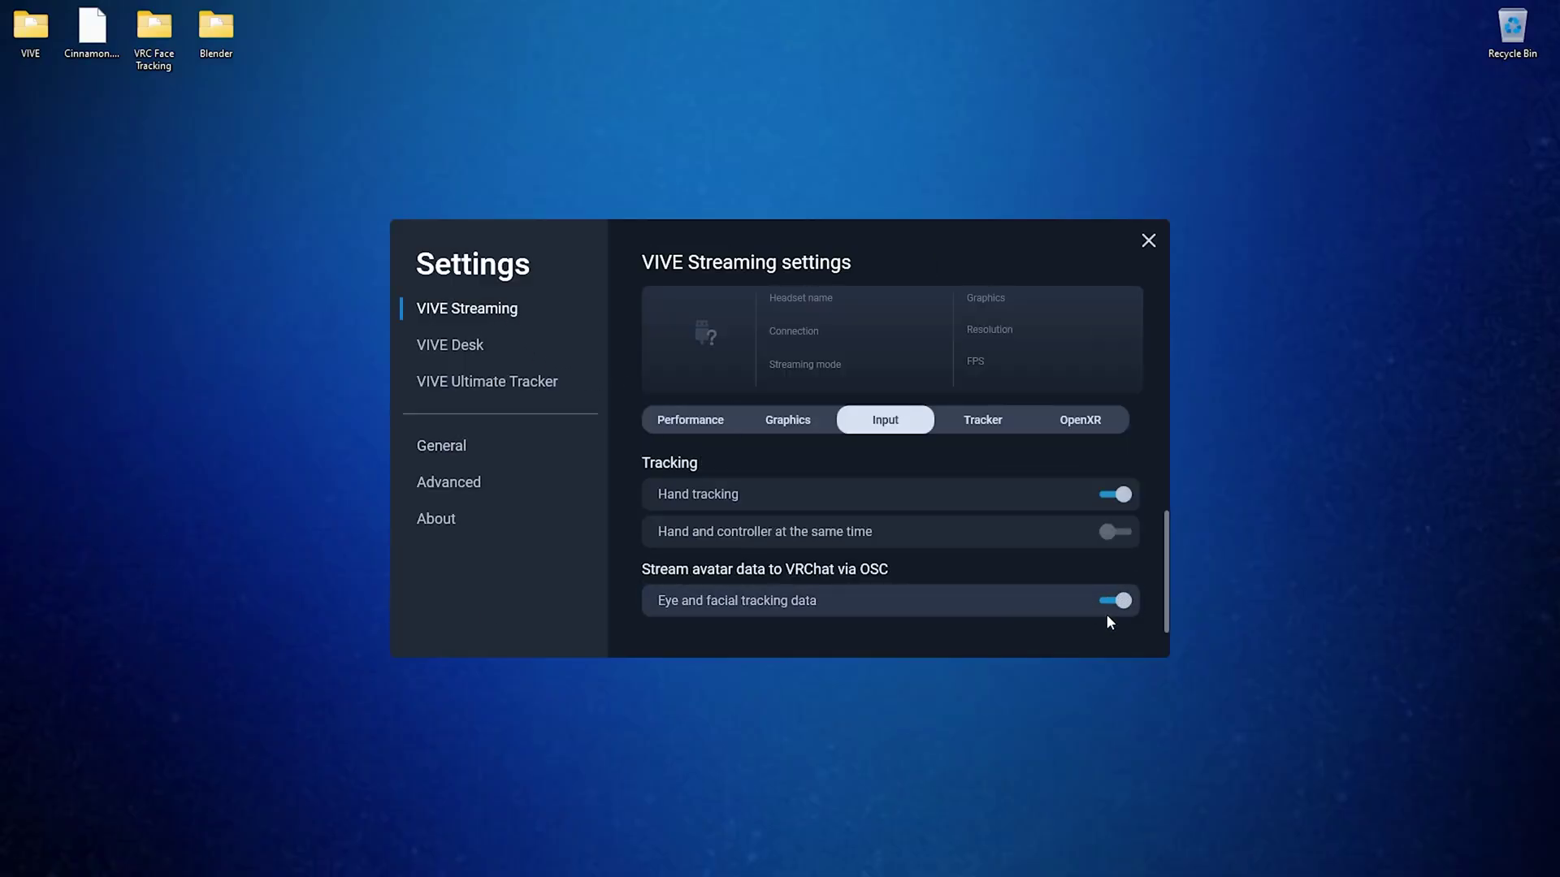
pyautogui.click(509, 313)
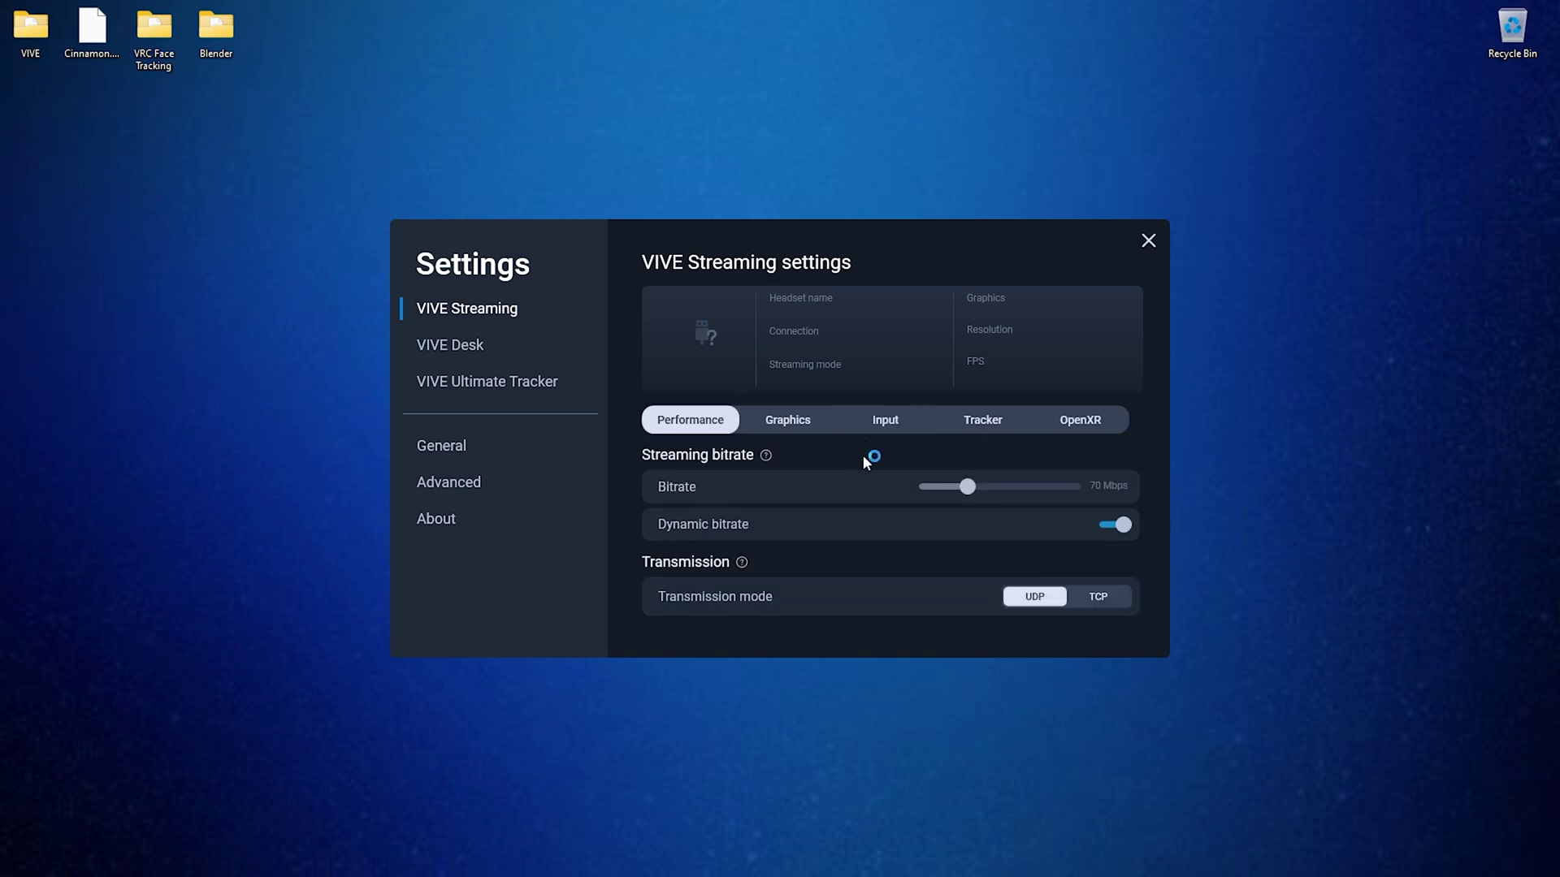
pyautogui.click(896, 420)
pyautogui.scroll(-3, 905, 461)
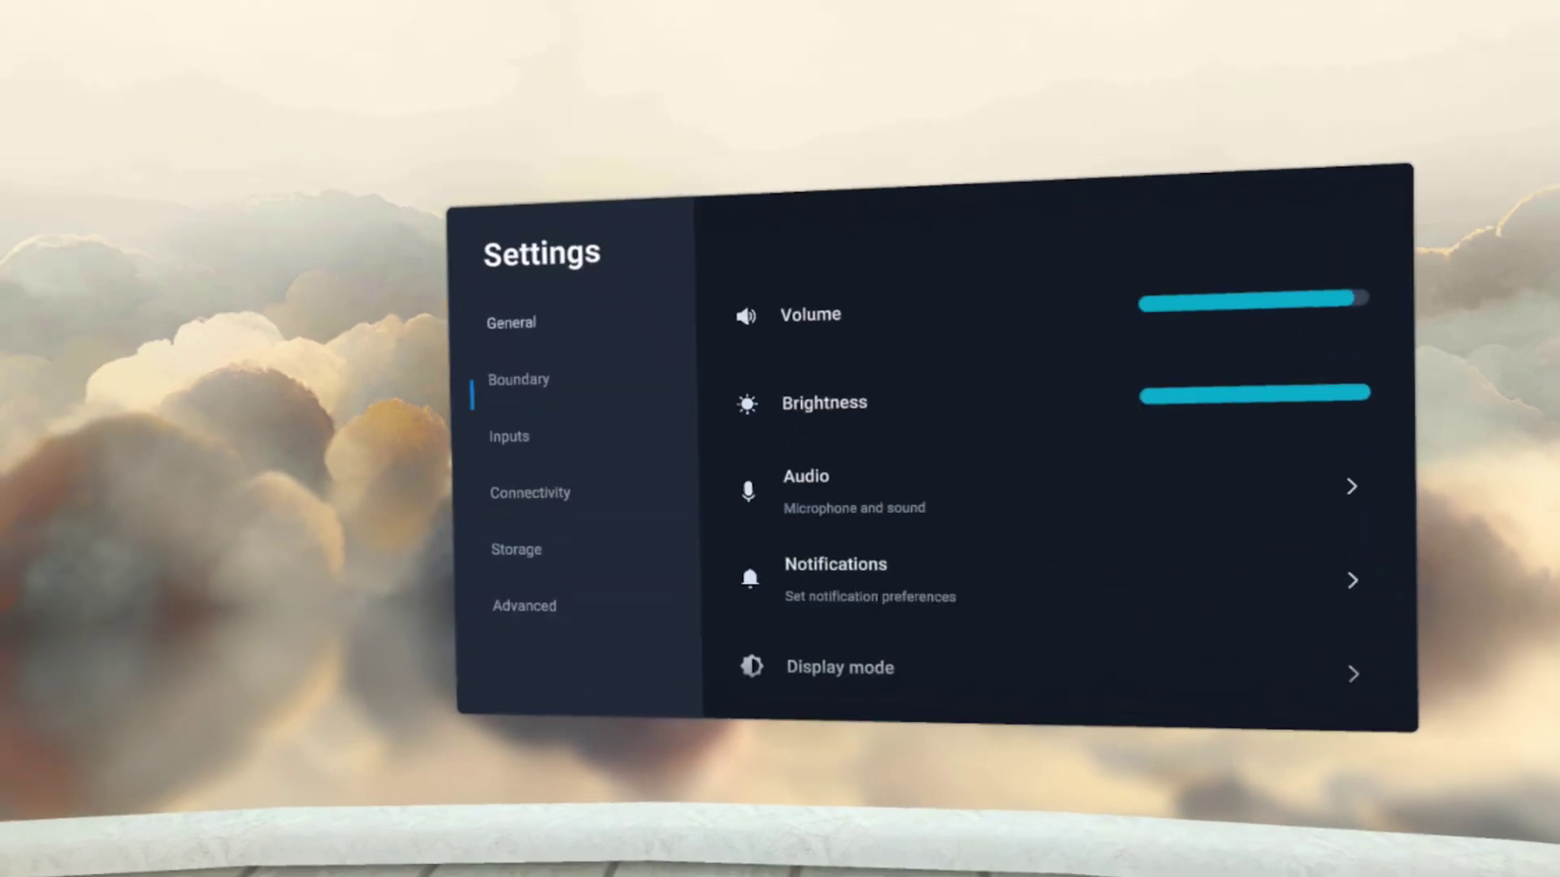
pyautogui.click(714, 543)
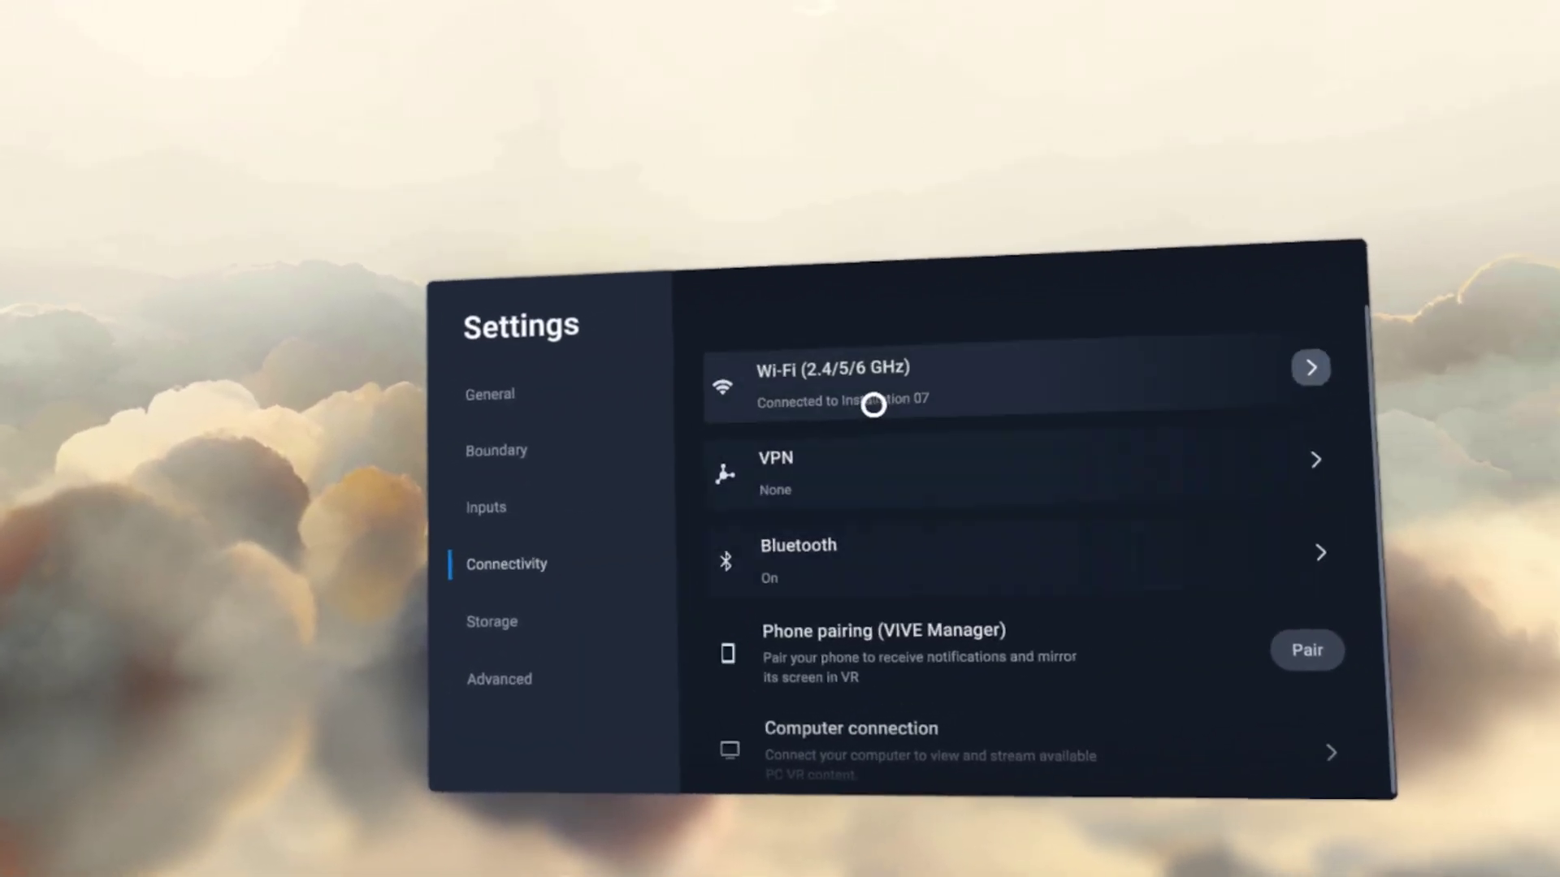
# - Check the headset's Wi-Fi details and connect it to the VIVE Hub PC
pyautogui.click(950, 353)
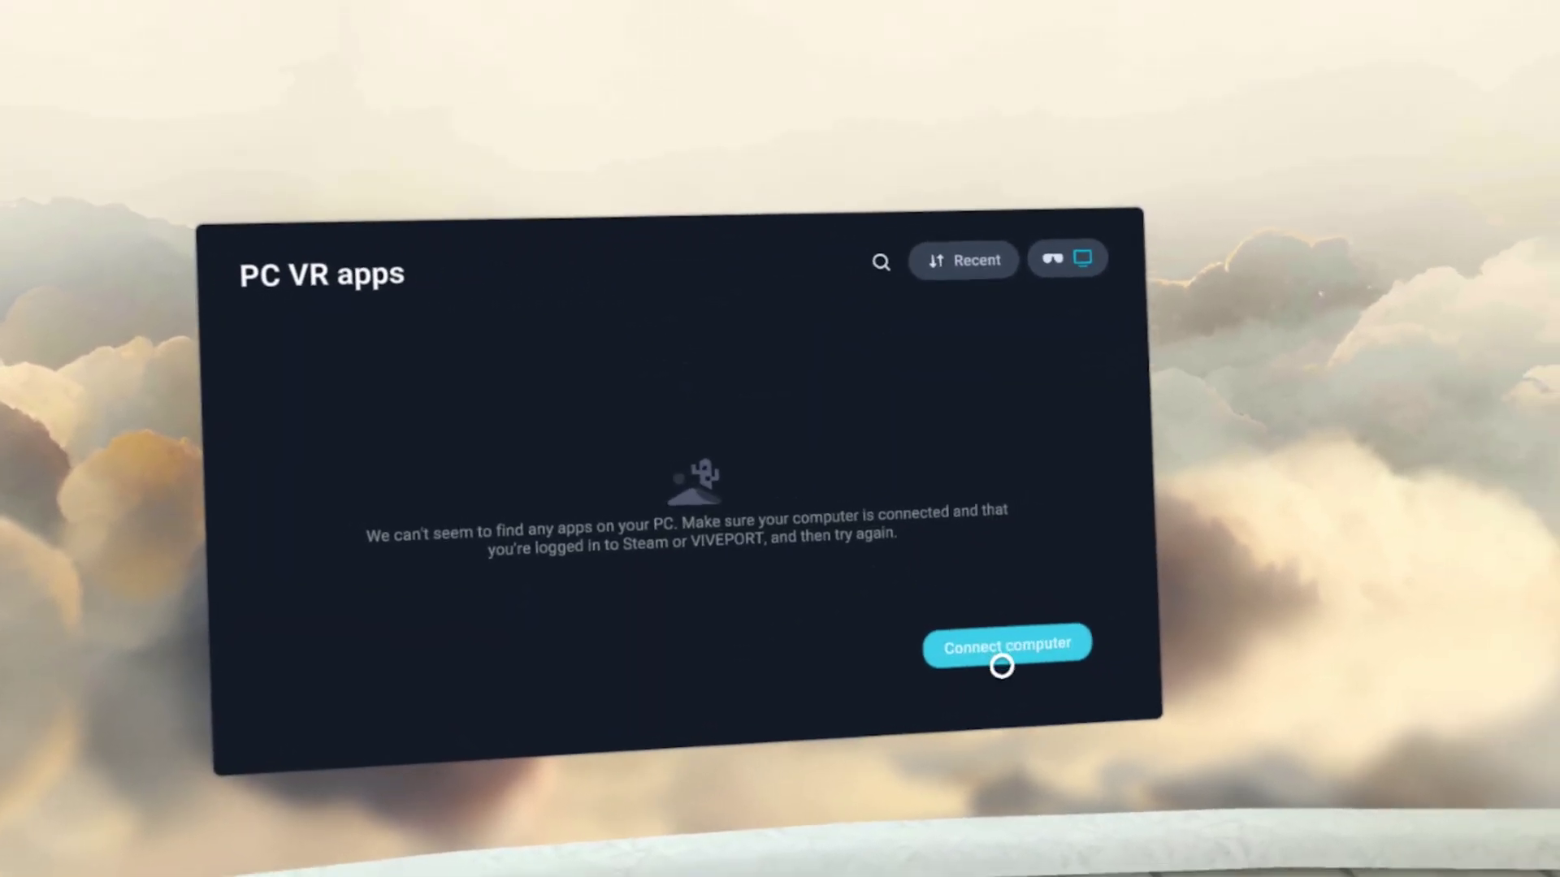
pyautogui.click(999, 650)
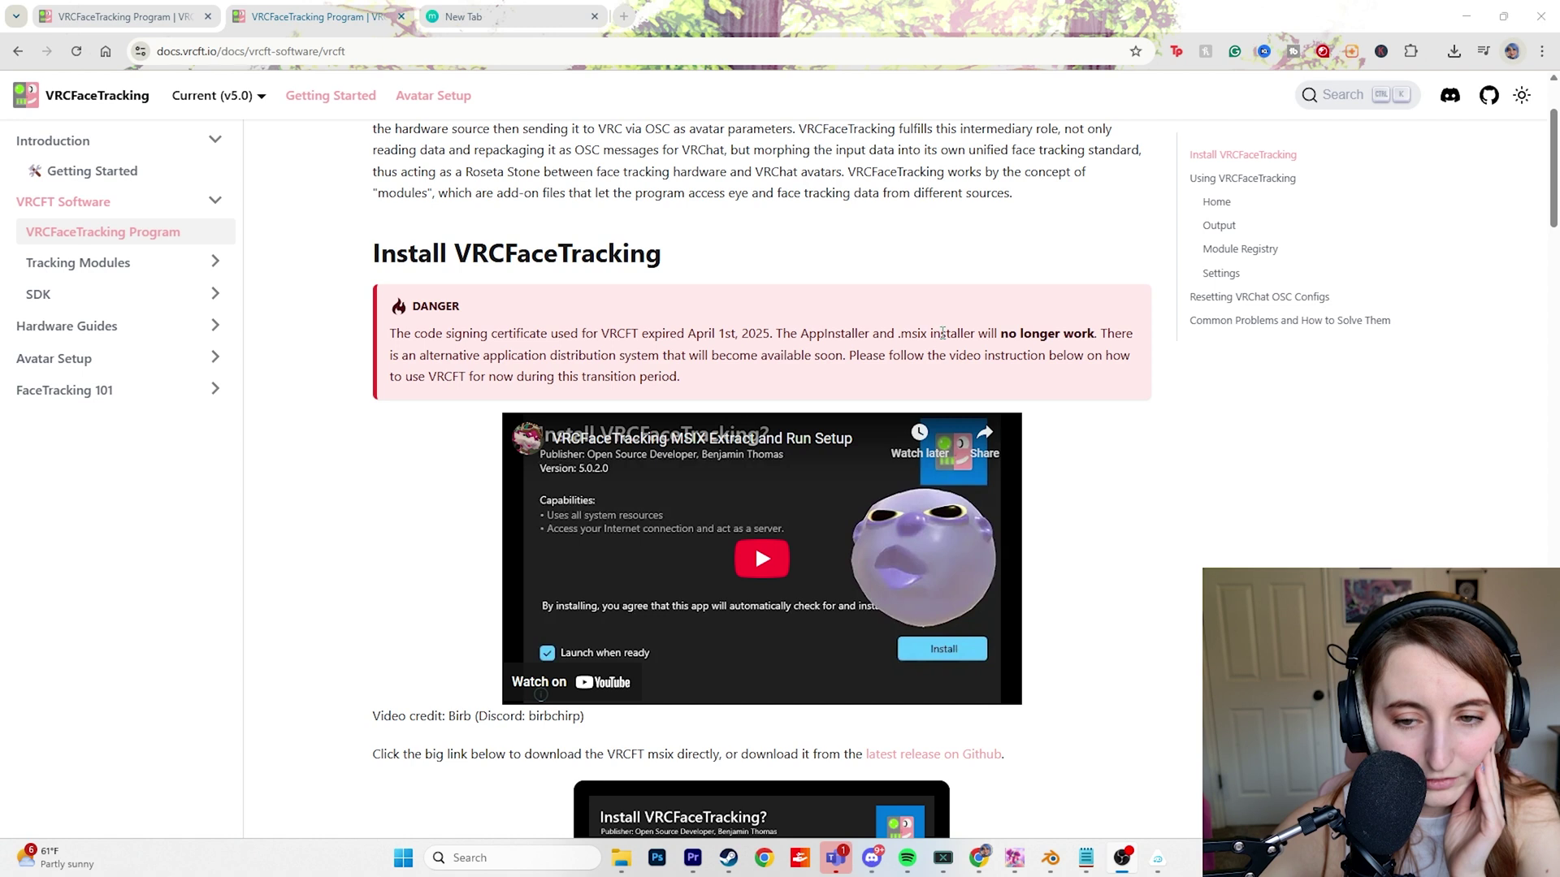
# - Scroll the docs page to the Install section's MSIX card and 'latest release on Github' link
pyautogui.scroll(-1, 1036, 267)
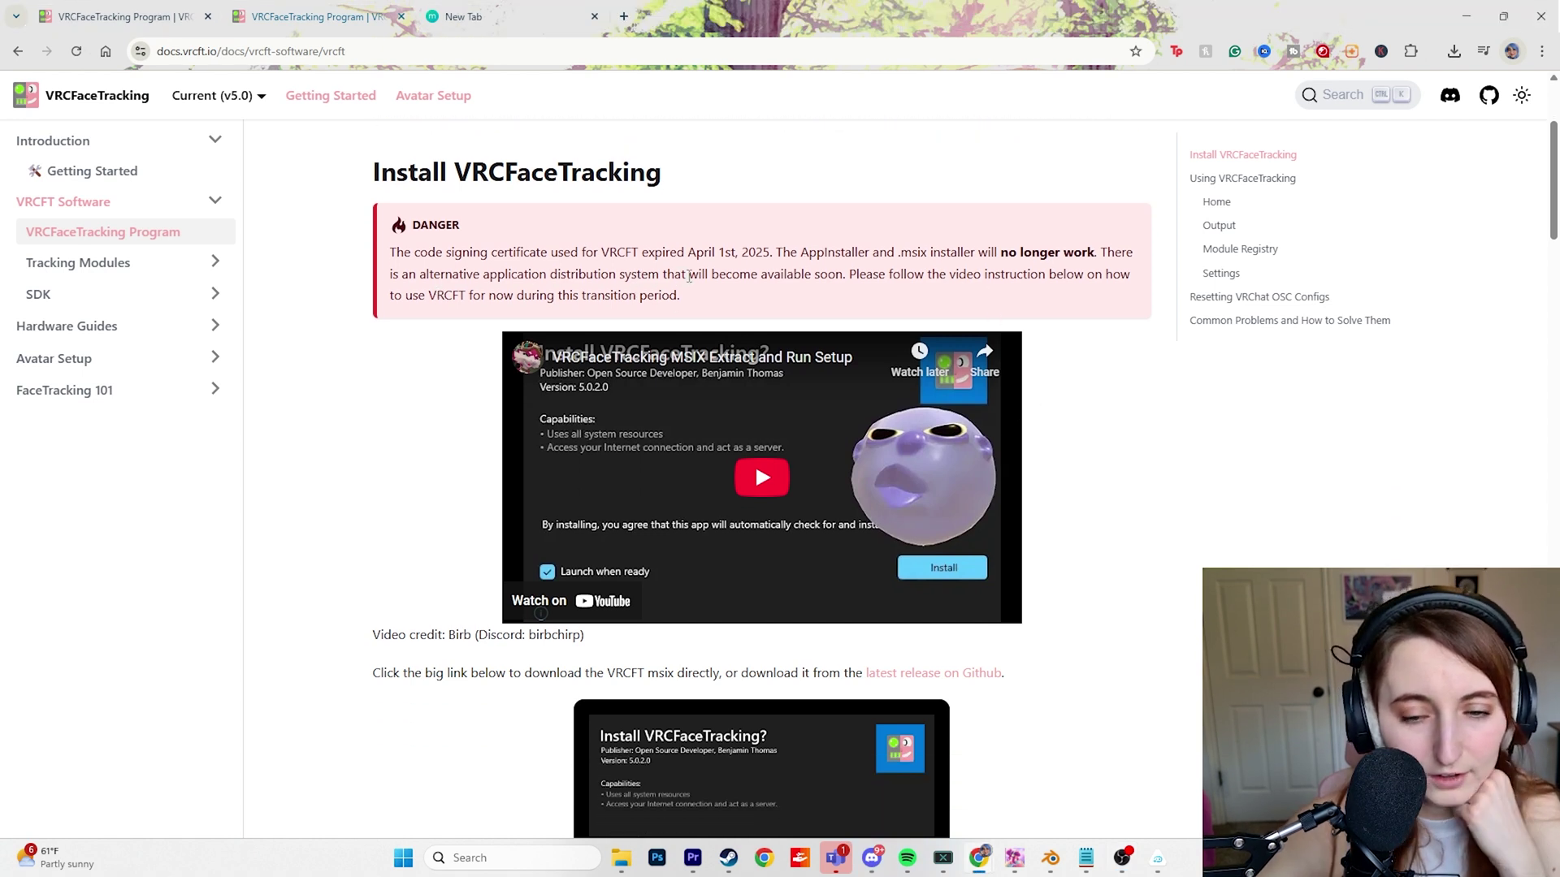
pyautogui.scroll(-7, 869, 278)
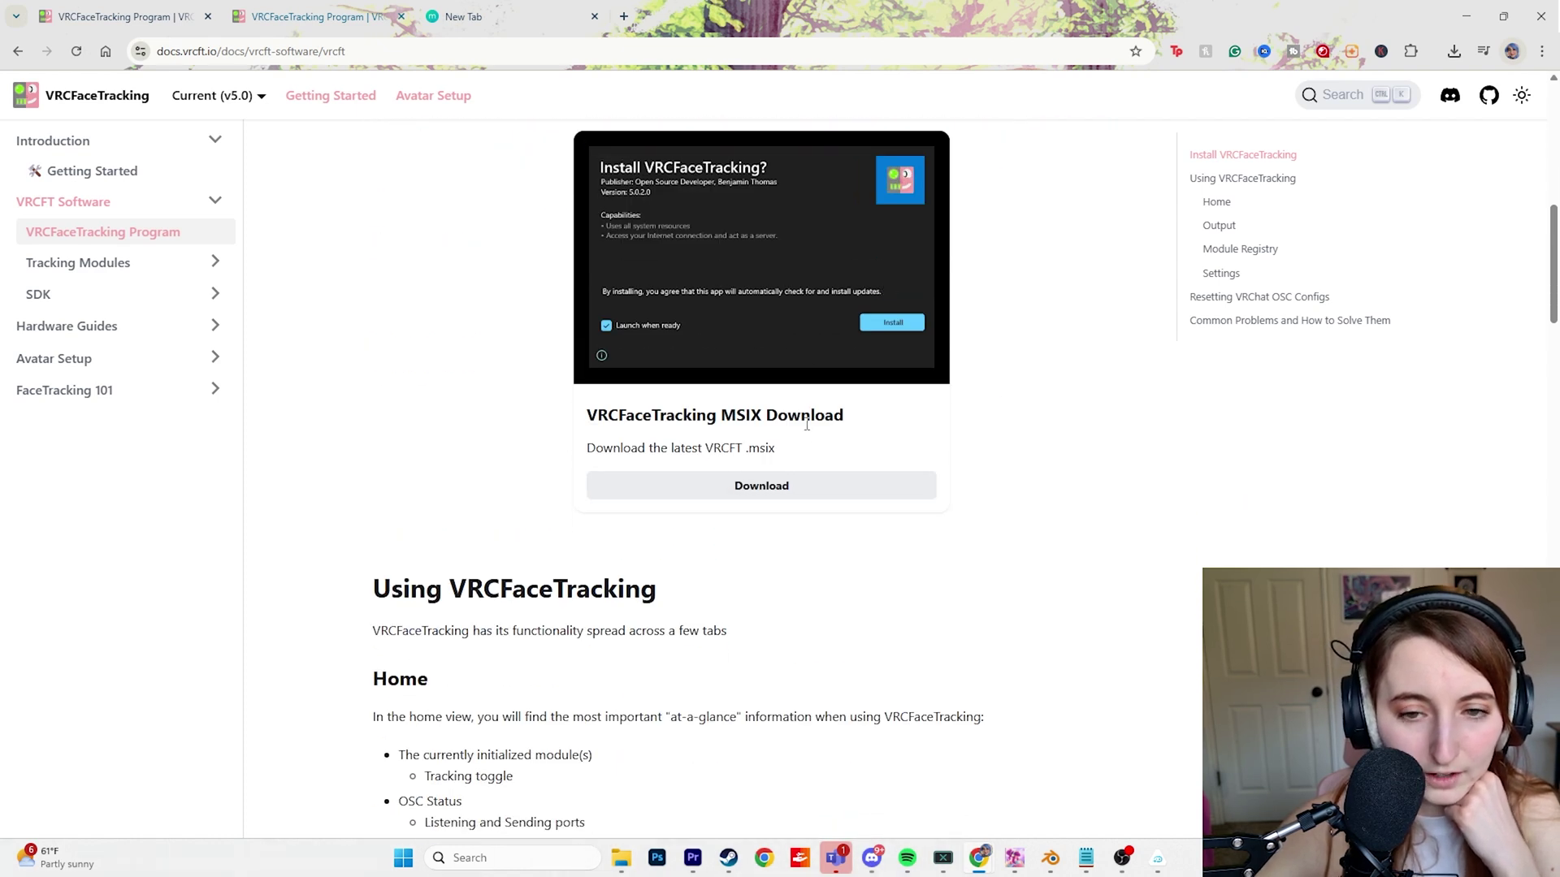
pyautogui.scroll(7, 807, 423)
pyautogui.scroll(-4, 736, 329)
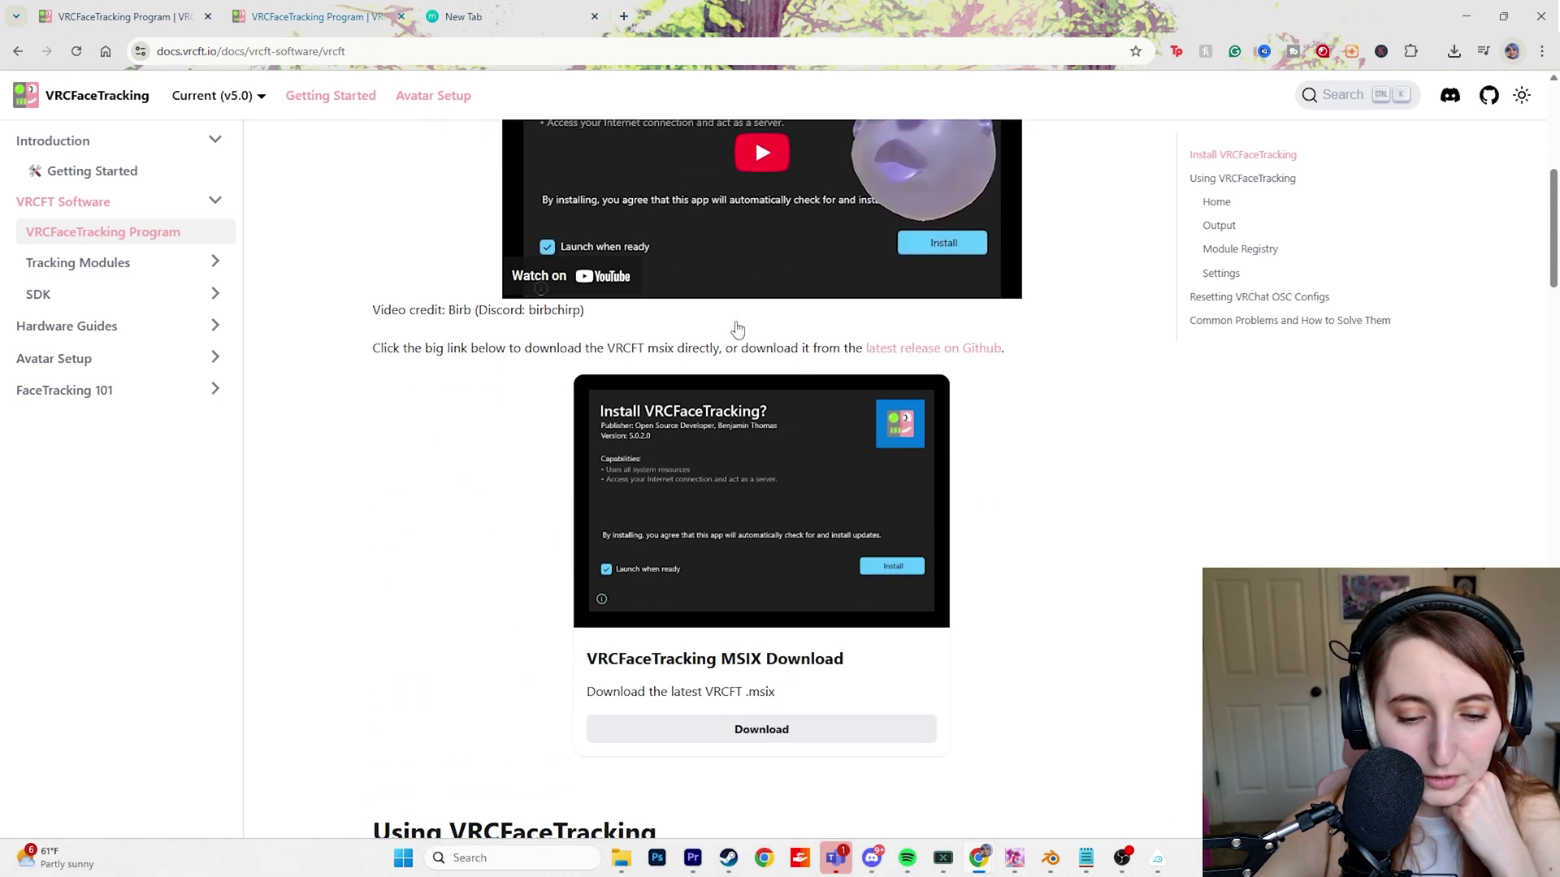
pyautogui.scroll(-6, 737, 329)
pyautogui.scroll(-2, 740, 331)
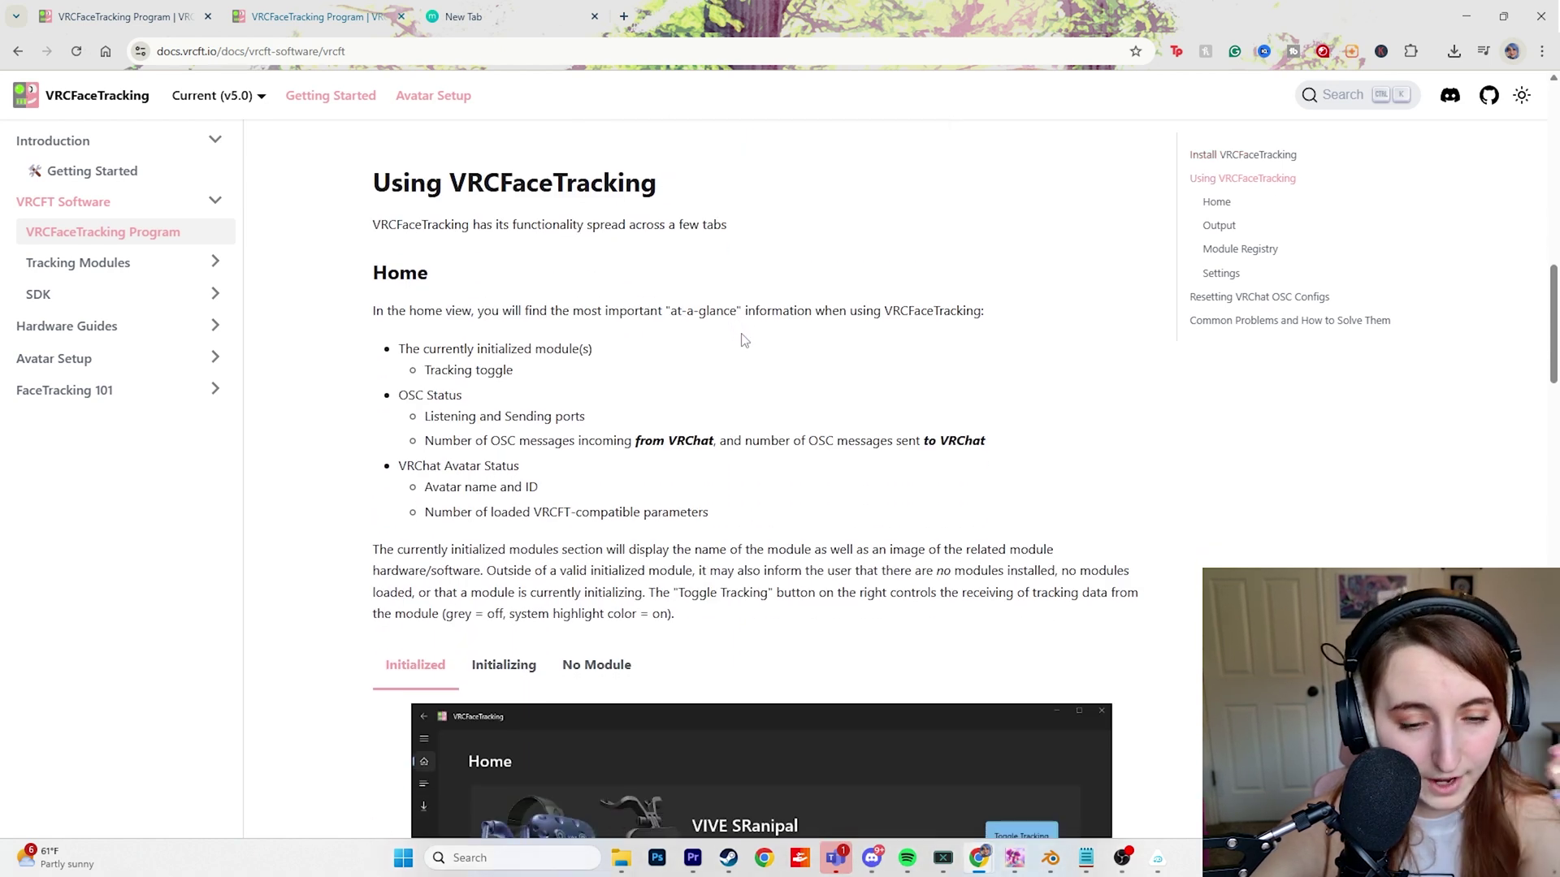
pyautogui.scroll(8, 763, 376)
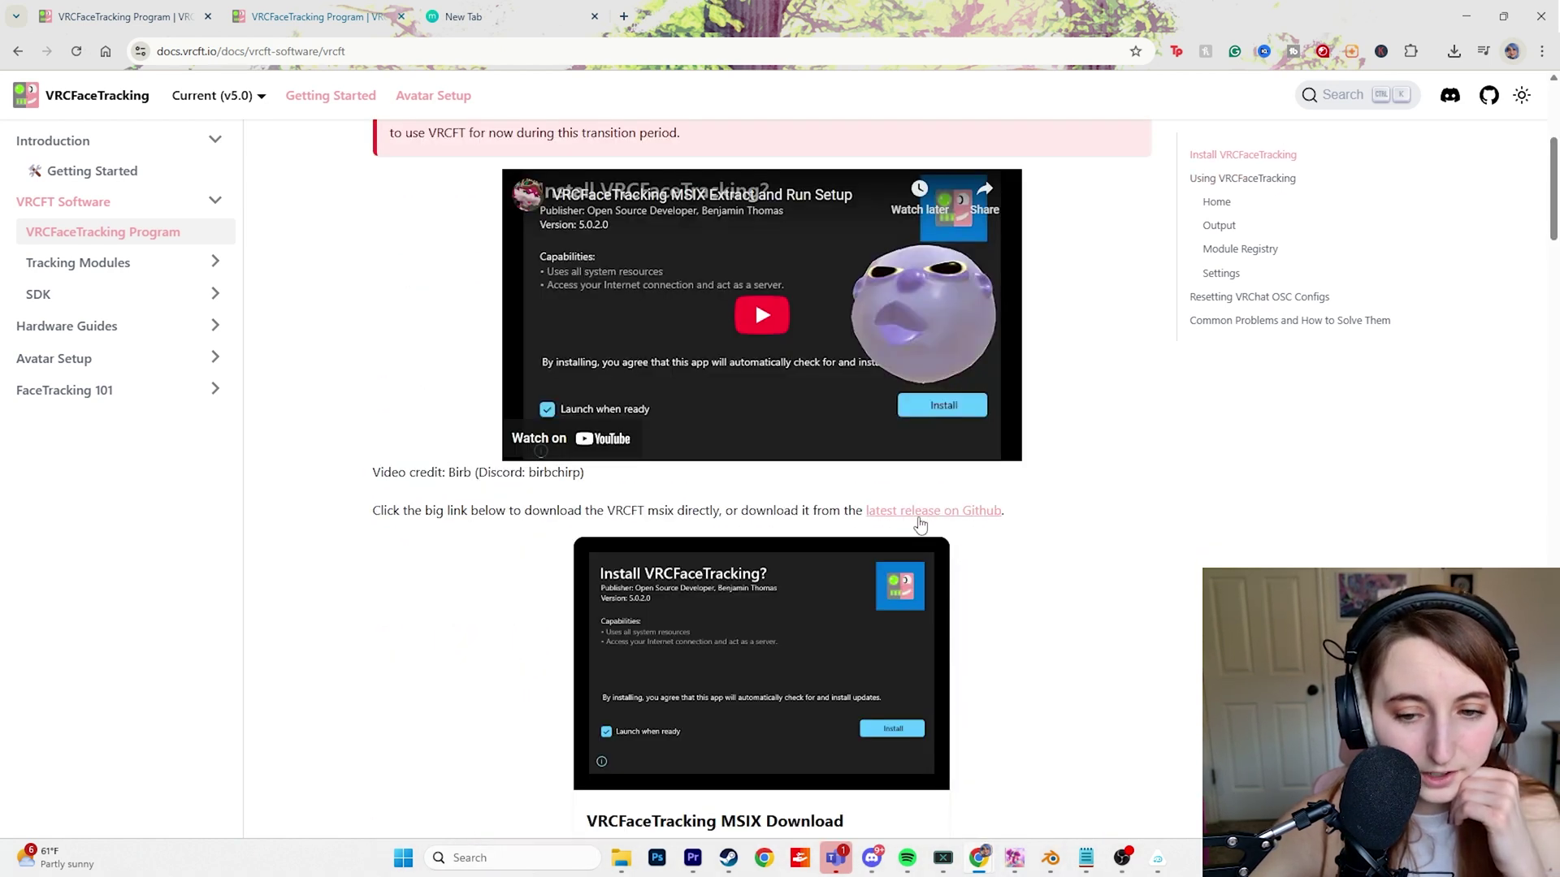
# - Download VRCFaceTracking_5.2.3.0_x64.msix from the 5.2.3.0 GitHub release's Assets
pyautogui.click(966, 519)
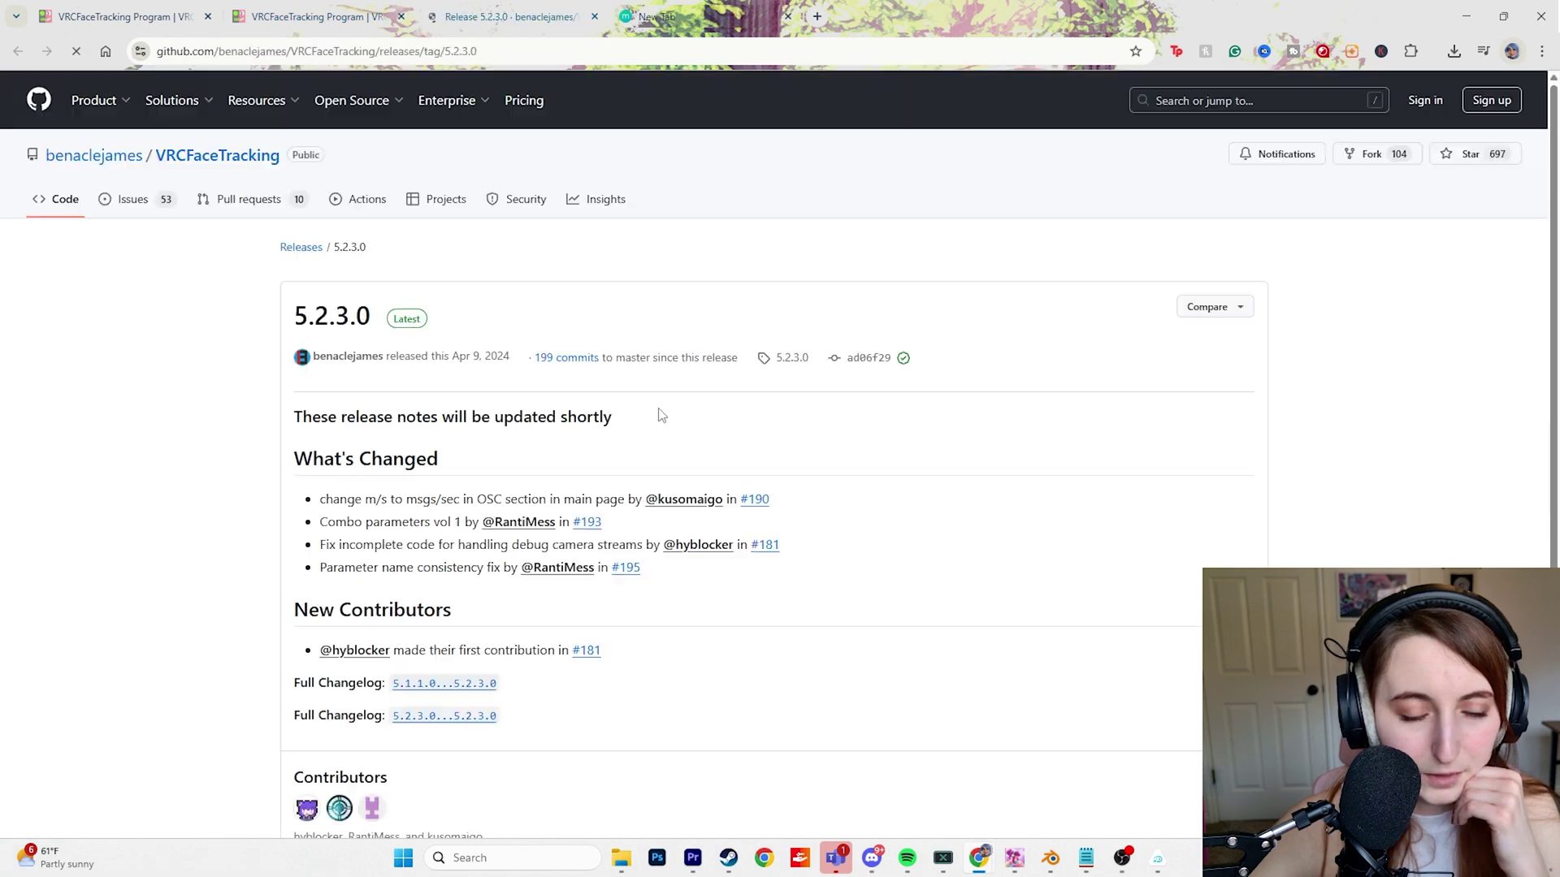
pyautogui.scroll(-4, 662, 415)
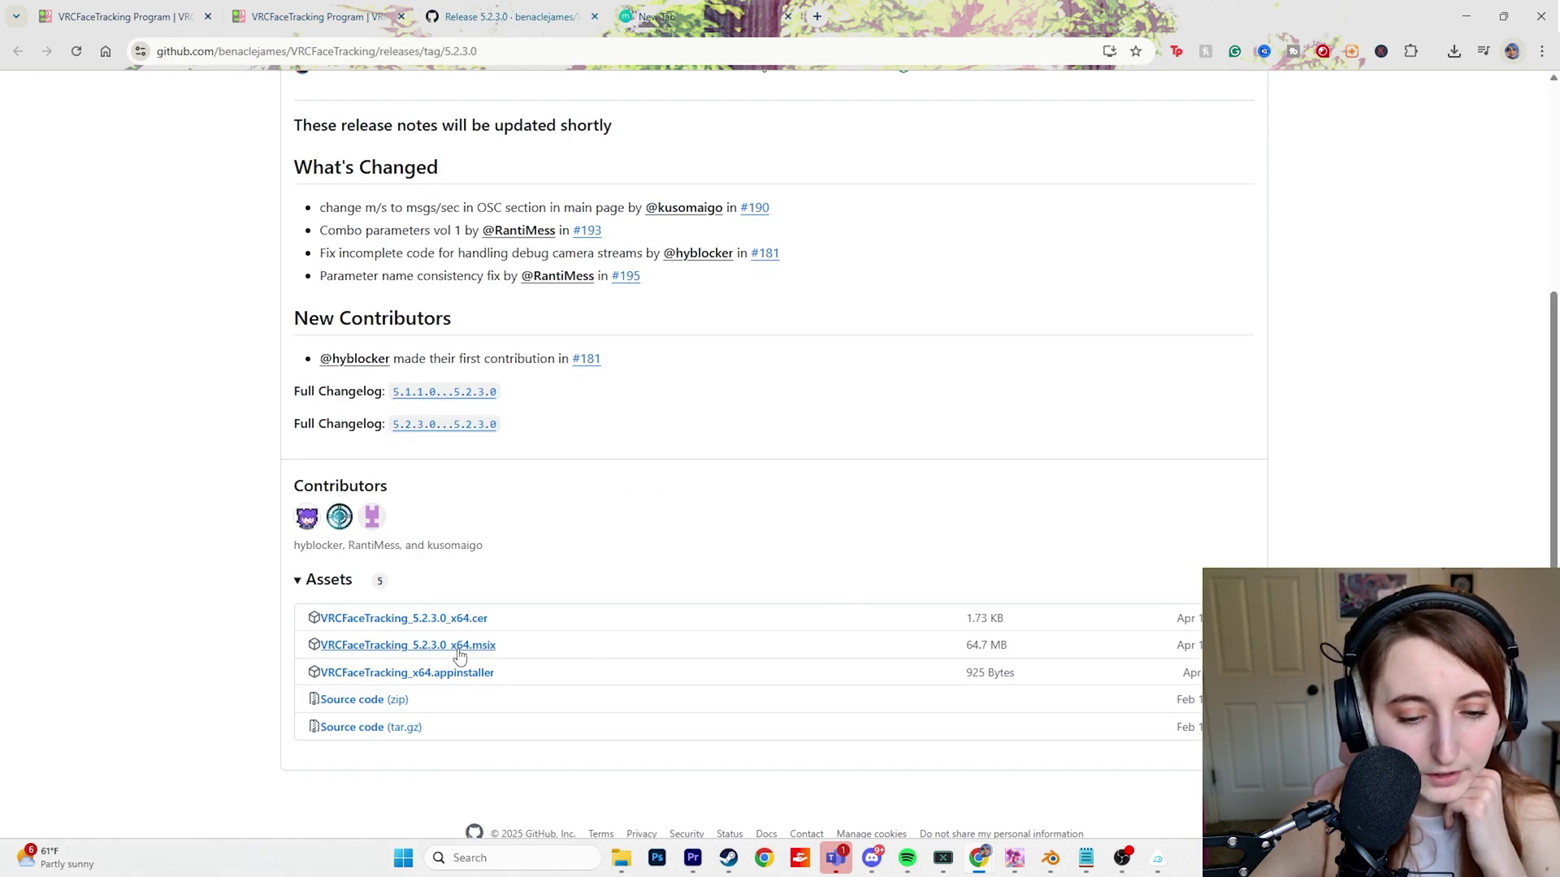
pyautogui.click(431, 645)
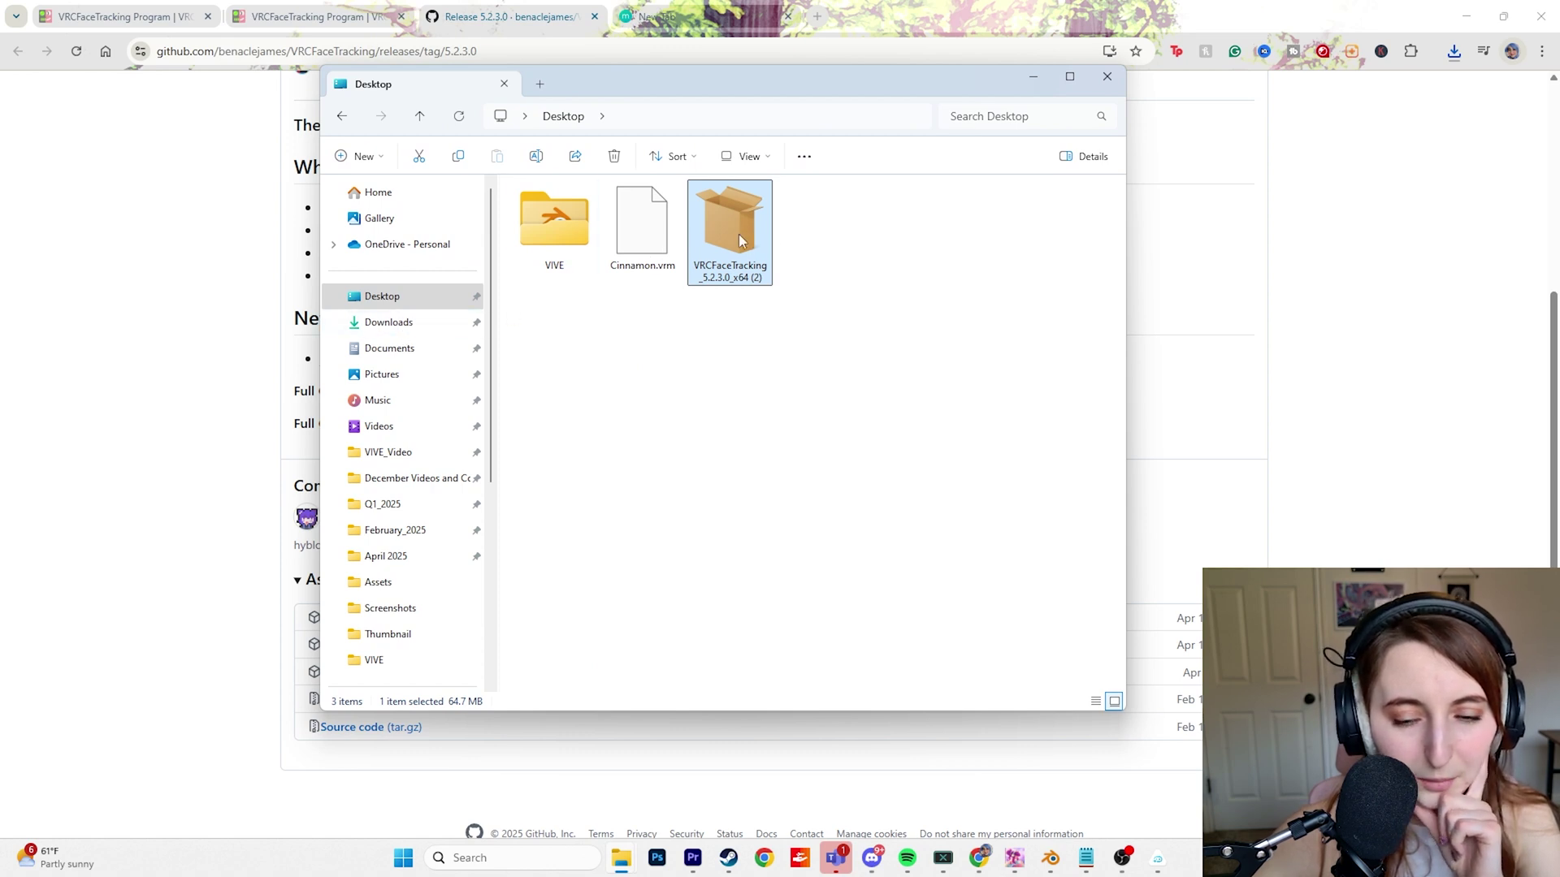
# - Create a 'VRC Face Tracking' folder on the Desktop and move the MSIX package into it
pyautogui.rightClick(816, 256)
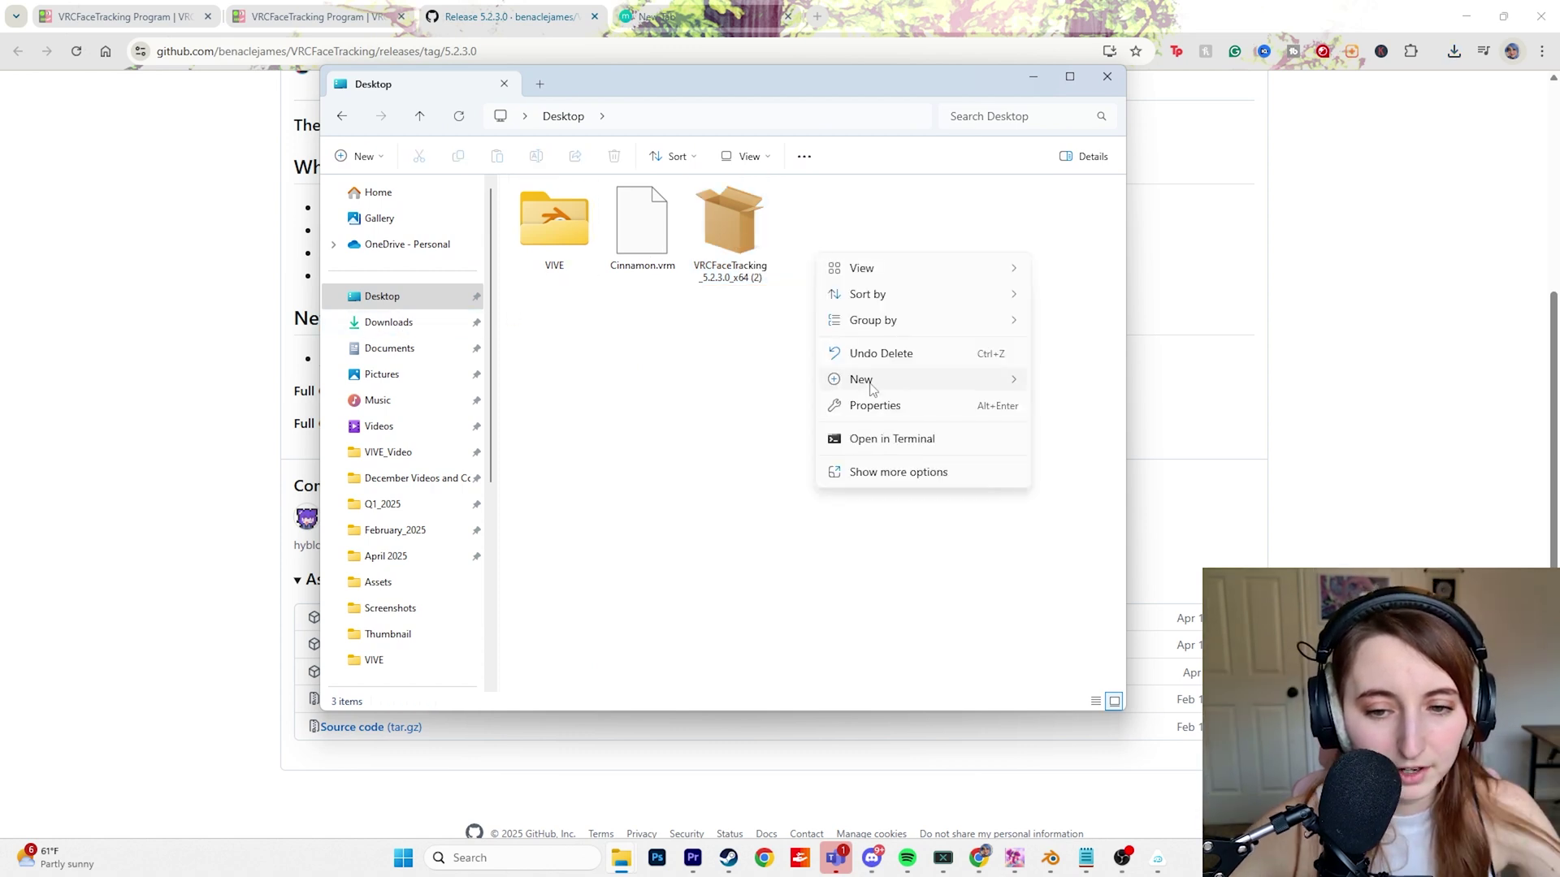
pyautogui.moveTo(891, 388)
pyautogui.click(1084, 385)
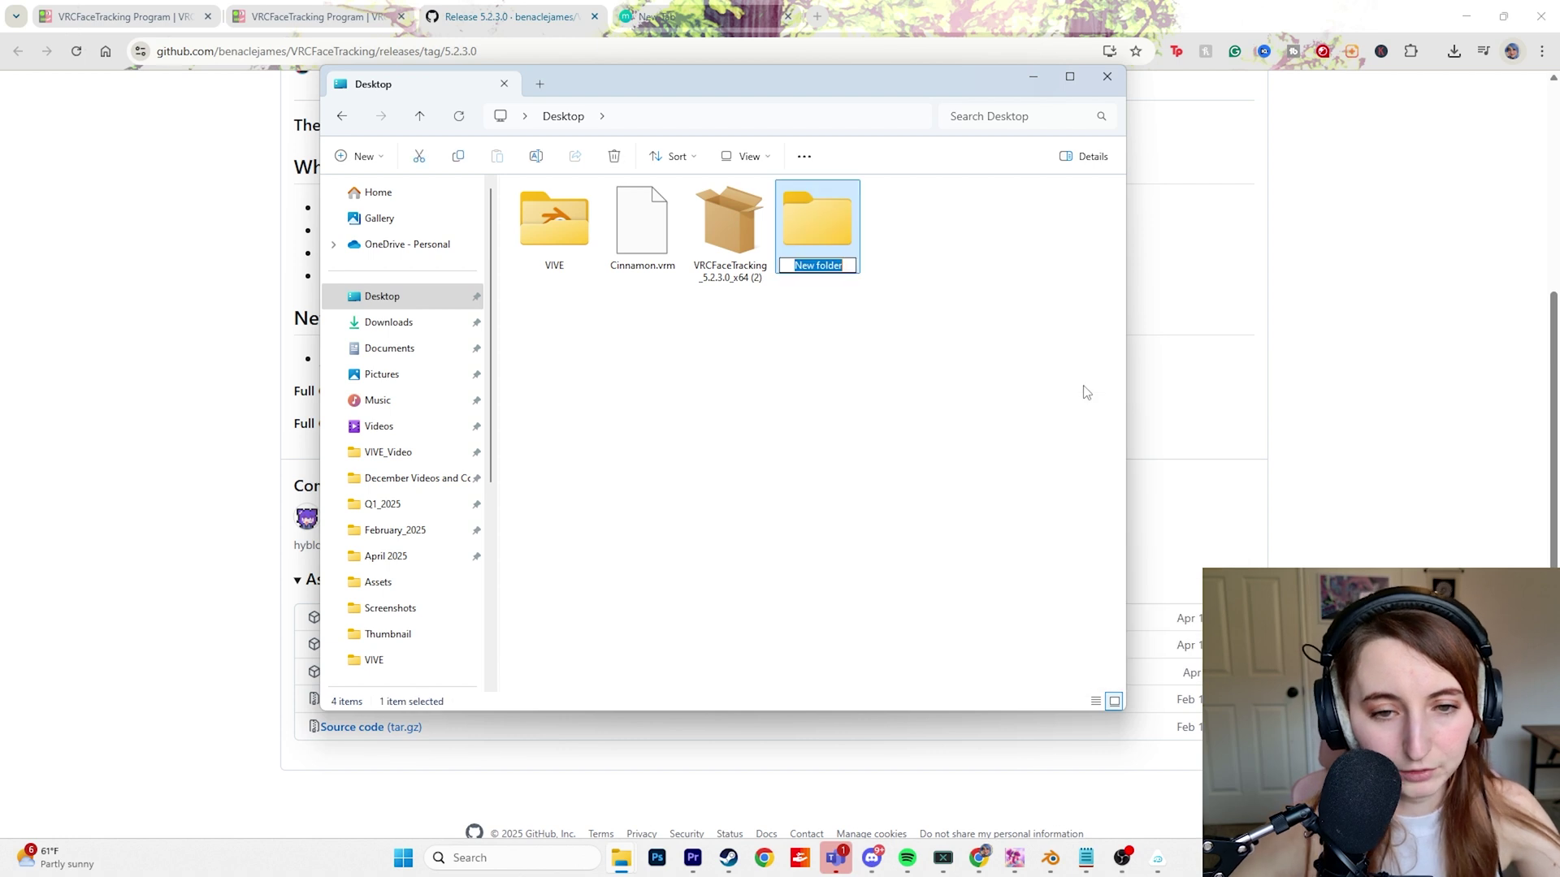
pyautogui.write('VRC F')
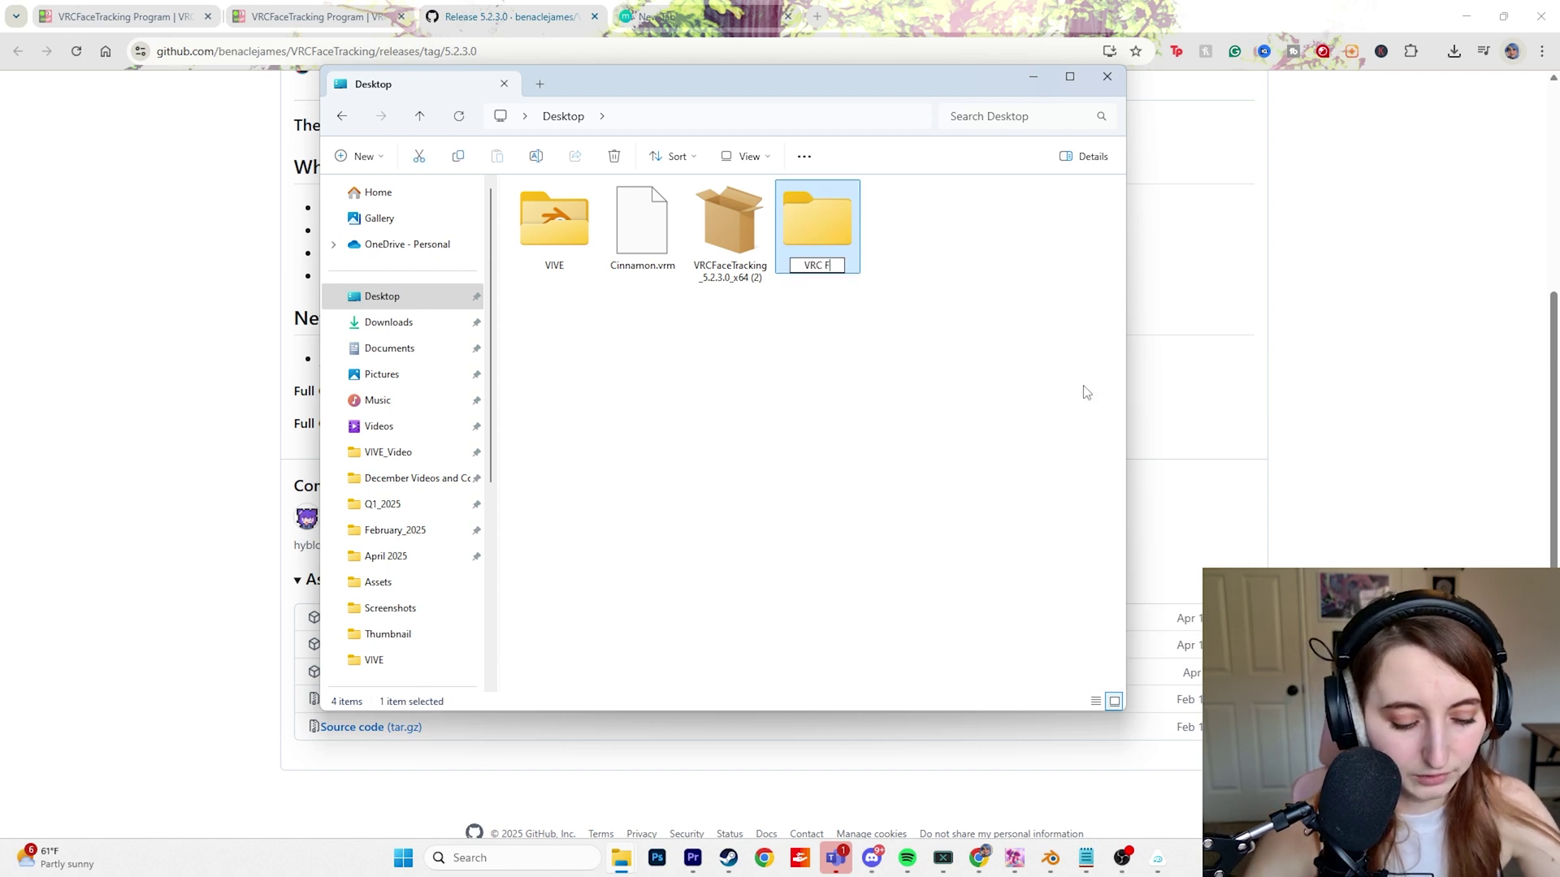
pyautogui.write('ace Tracking')
pyautogui.moveTo(729, 227); pyautogui.dragTo(810, 245)
# - Extract the MSIX package inside that folder using 7-Zip's Extract Here
pyautogui.doubleClick(733, 233)
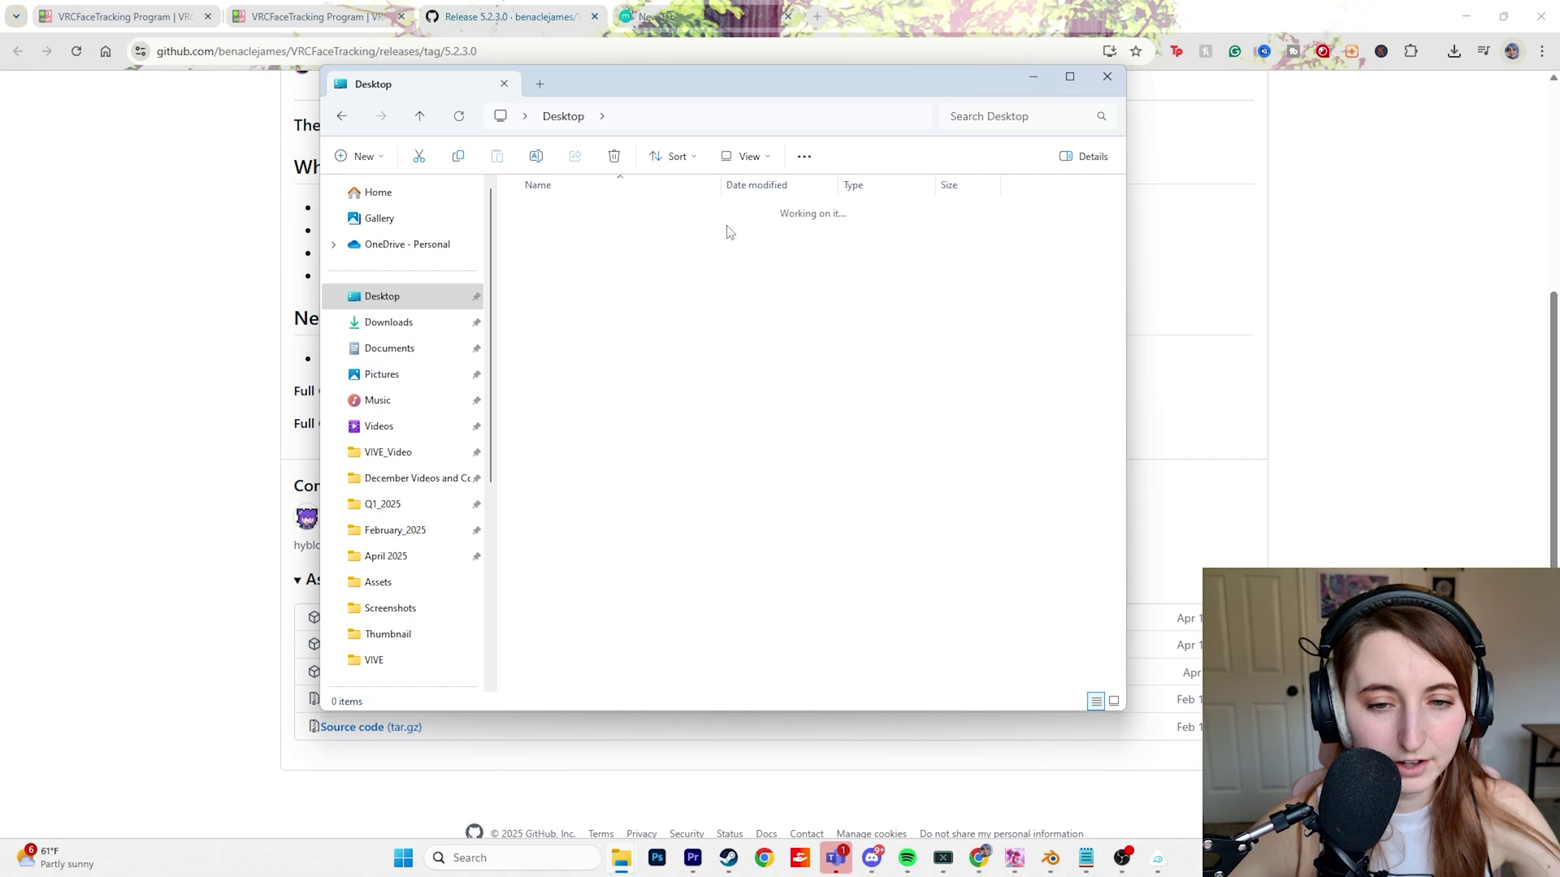
pyautogui.click(576, 216)
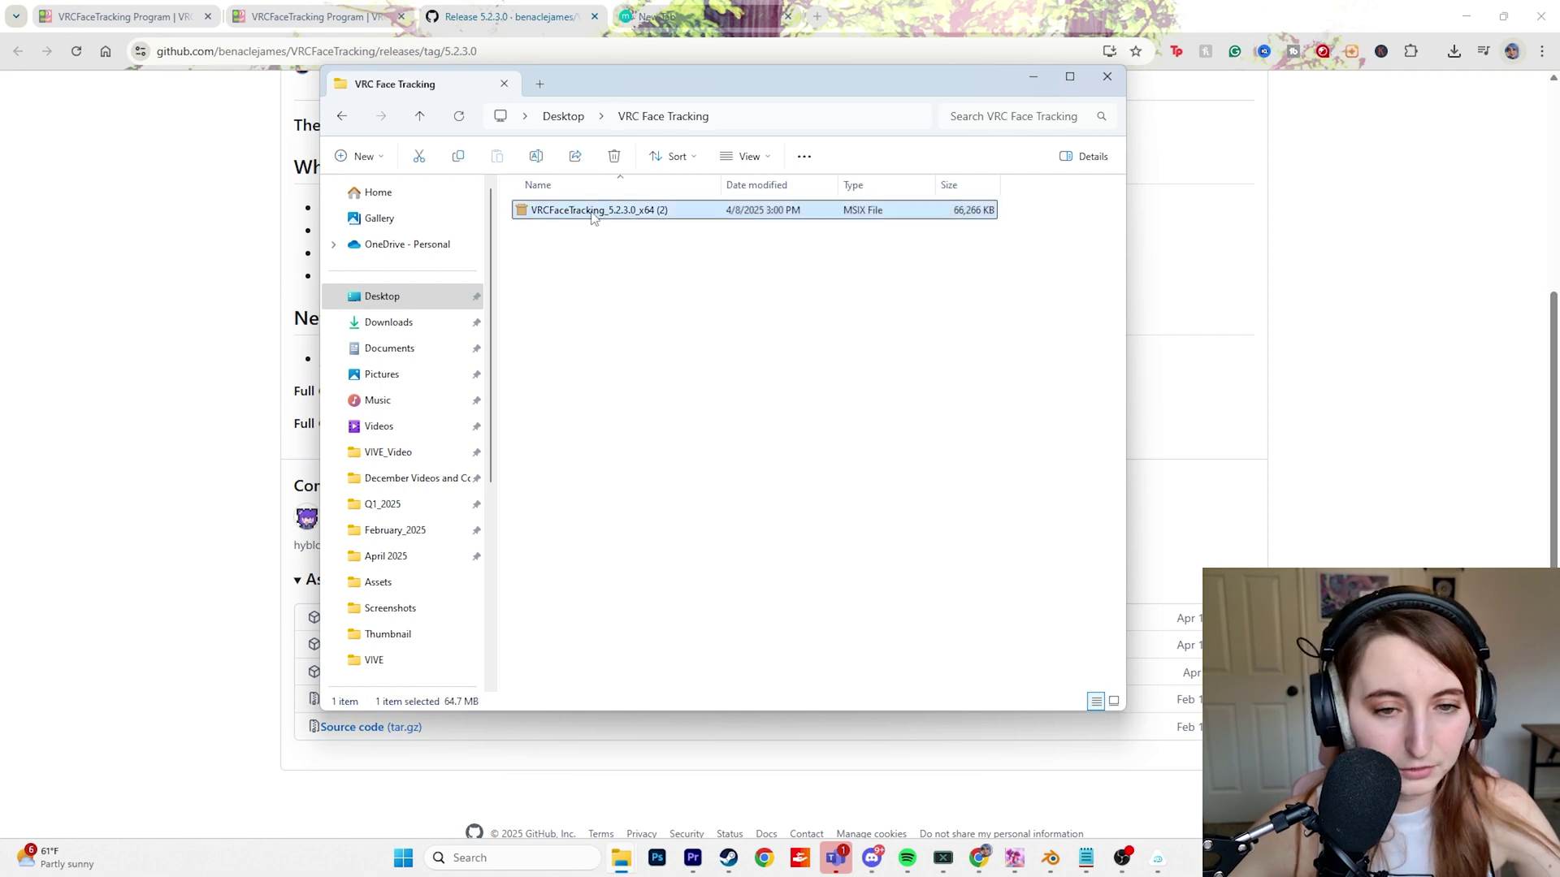
pyautogui.rightClick(590, 211)
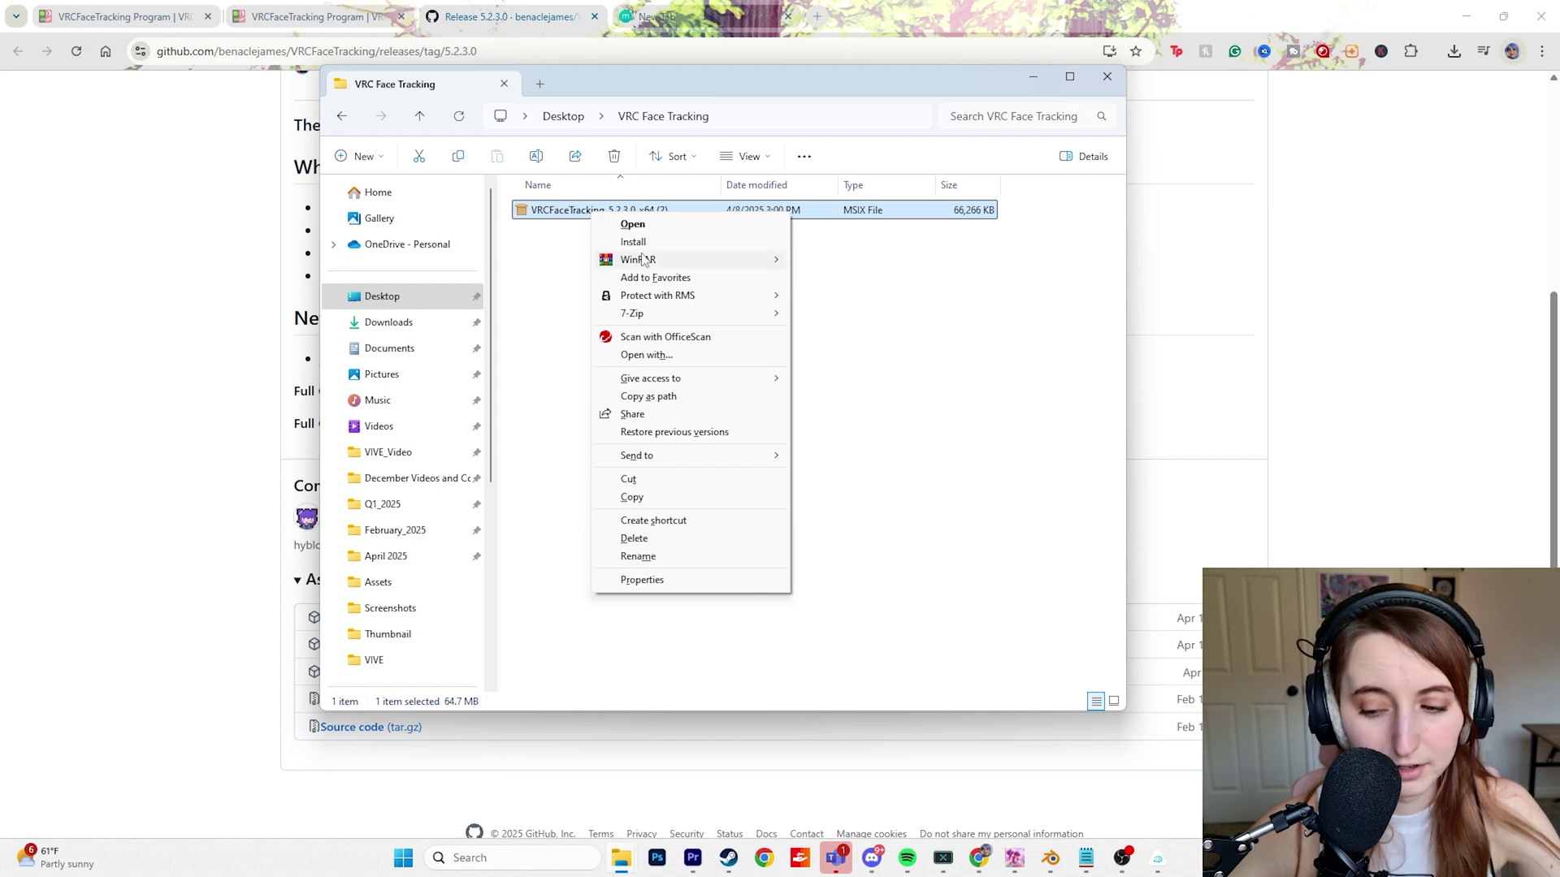
pyautogui.moveTo(703, 315)
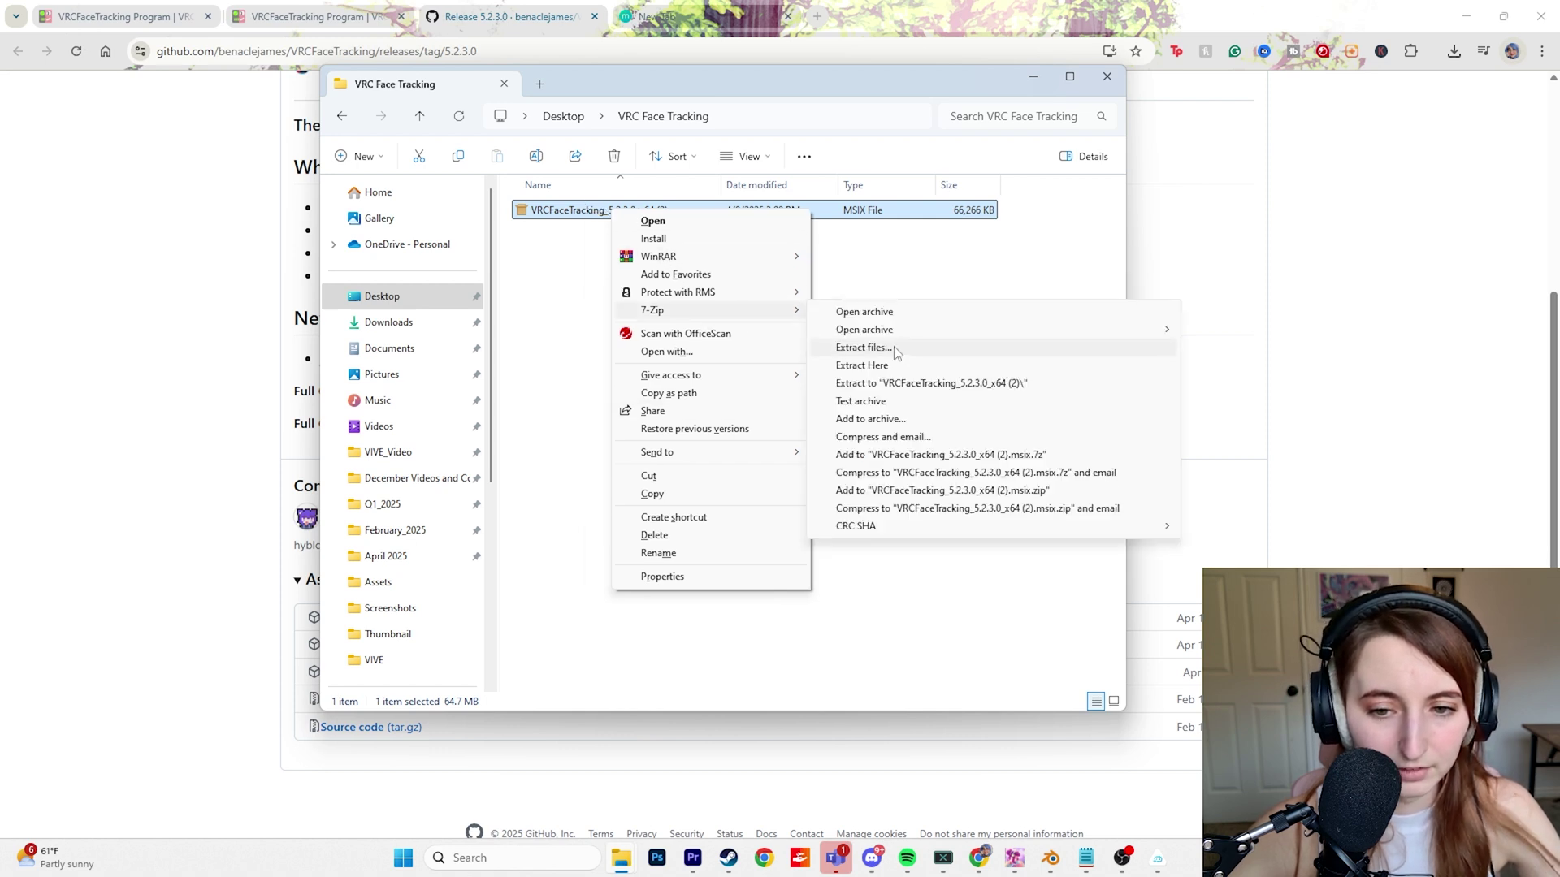
pyautogui.click(889, 367)
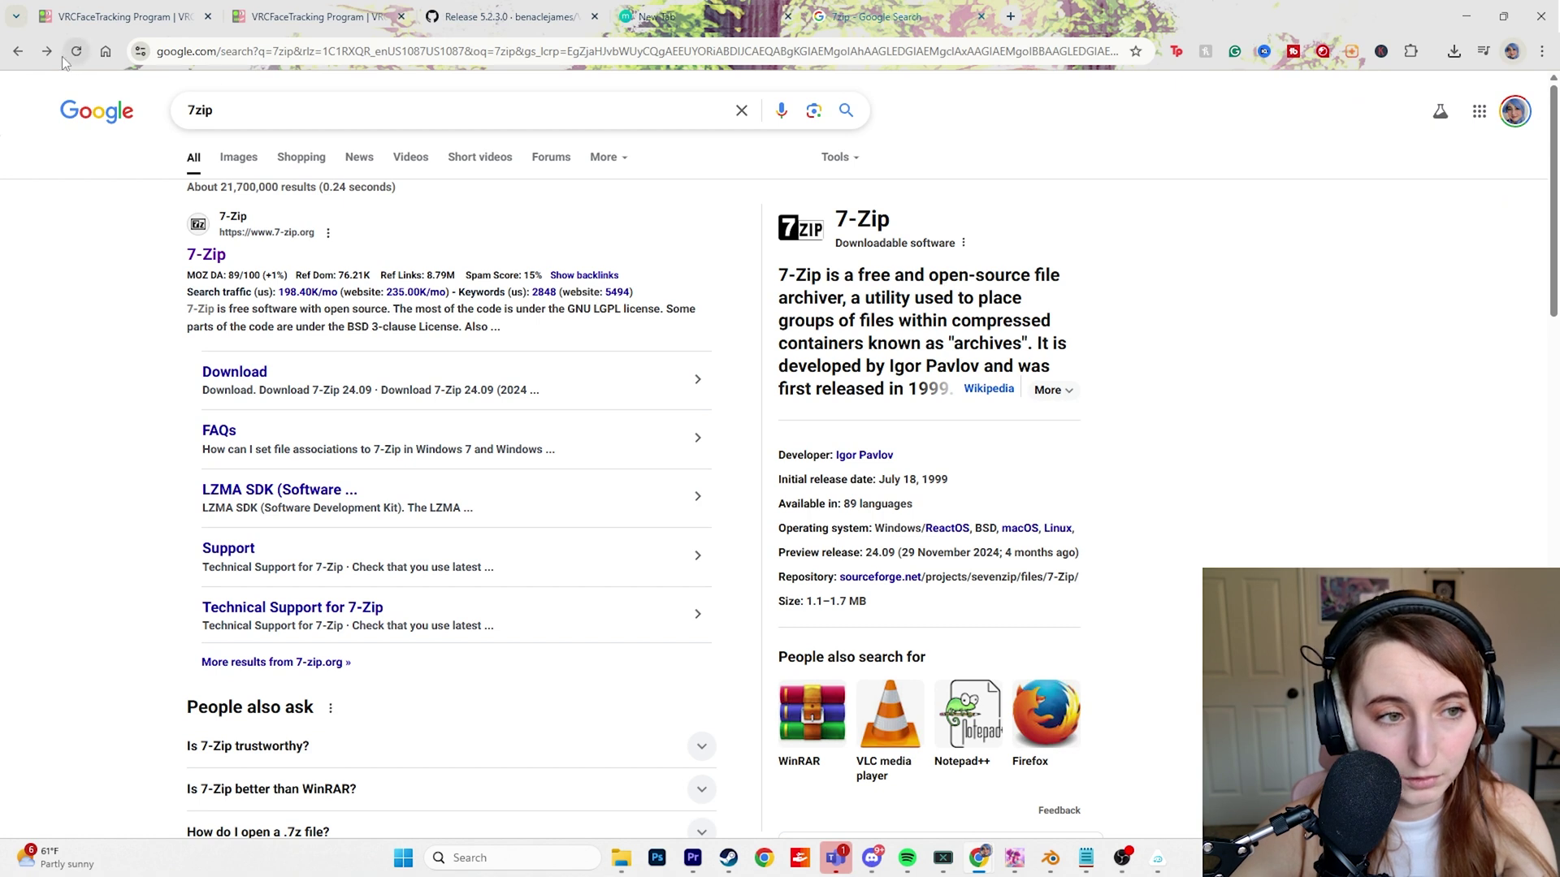
# - Visit 7-zip.org from the results, then minimize Chrome to reveal the extracted VRC Face Tracking files
pyautogui.click(218, 256)
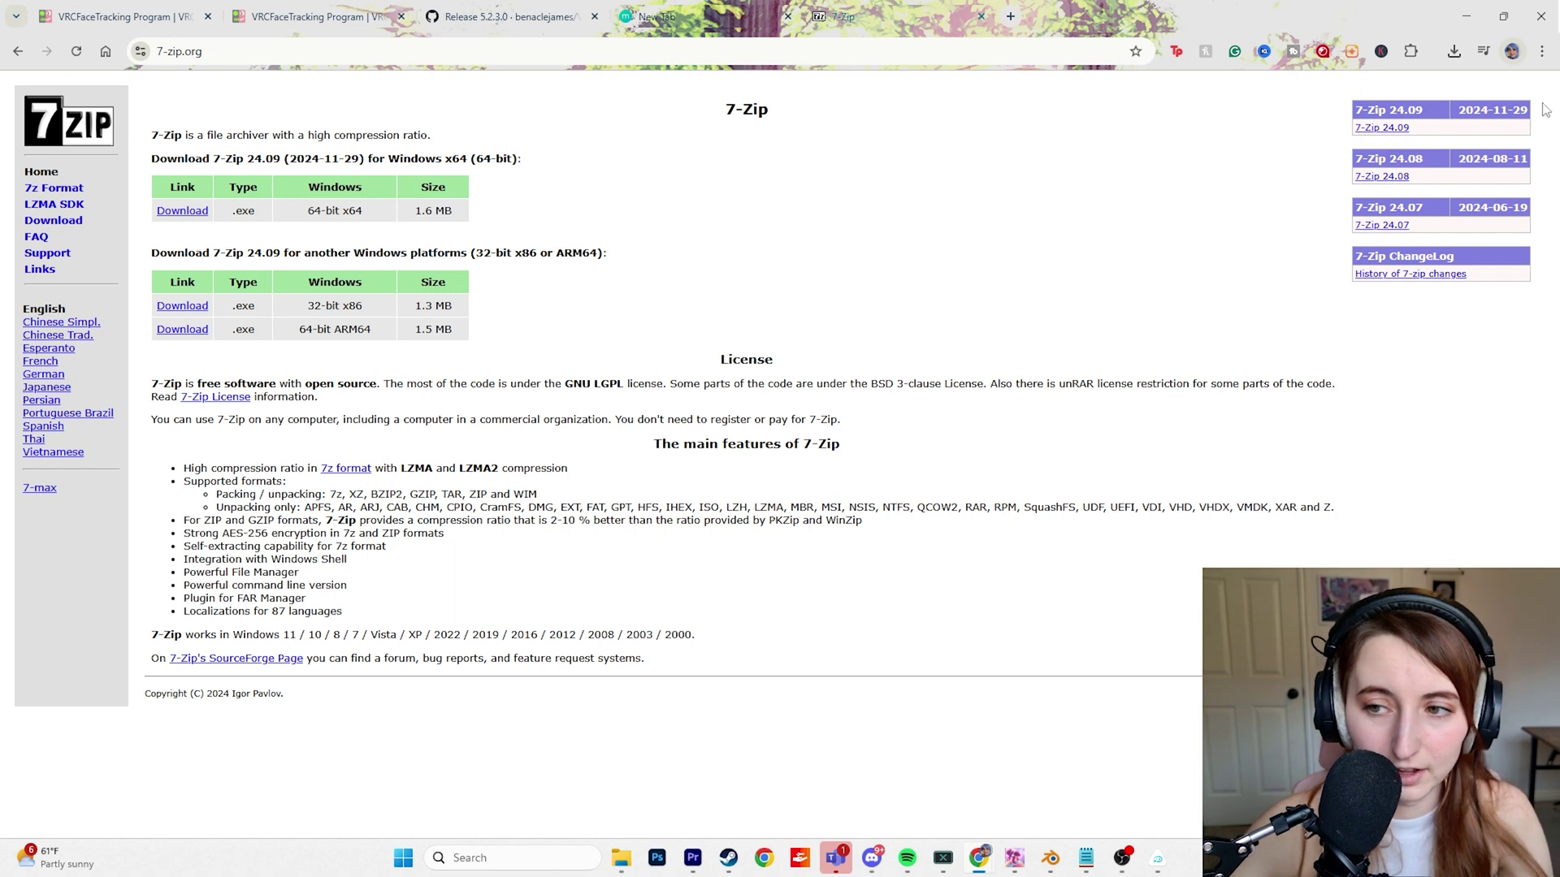
pyautogui.click(1467, 16)
pyautogui.scroll(-10, 841, 505)
pyautogui.moveTo(1119, 318); pyautogui.dragTo(1060, 664)
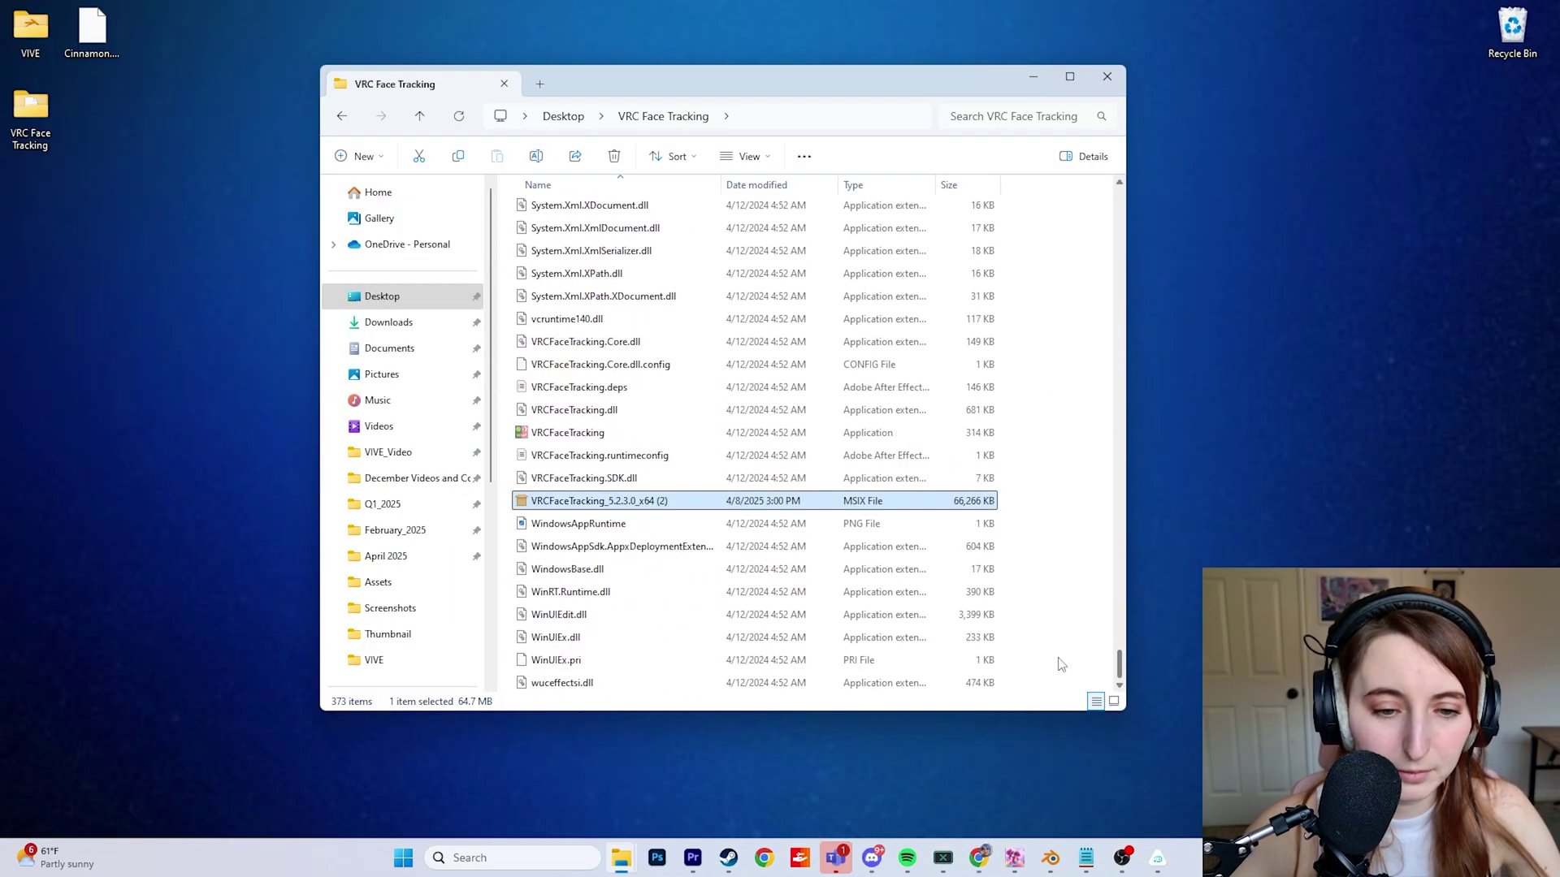
# - Run VRCFaceTracking.exe, allow it through the firewall, and bring its window forward
pyautogui.doubleClick(562, 440)
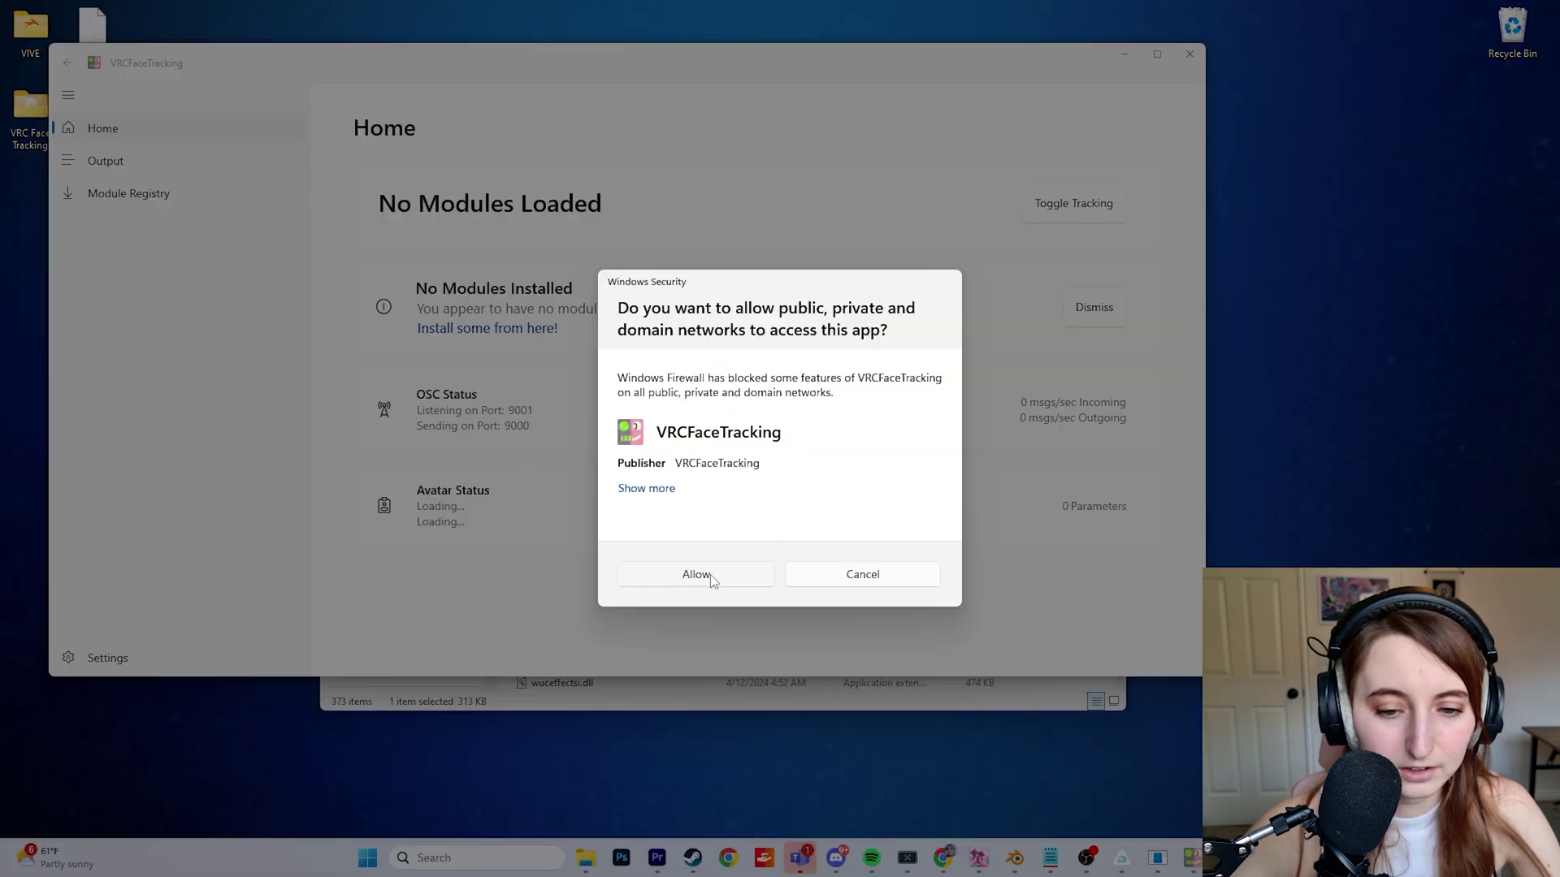
pyautogui.click(689, 577)
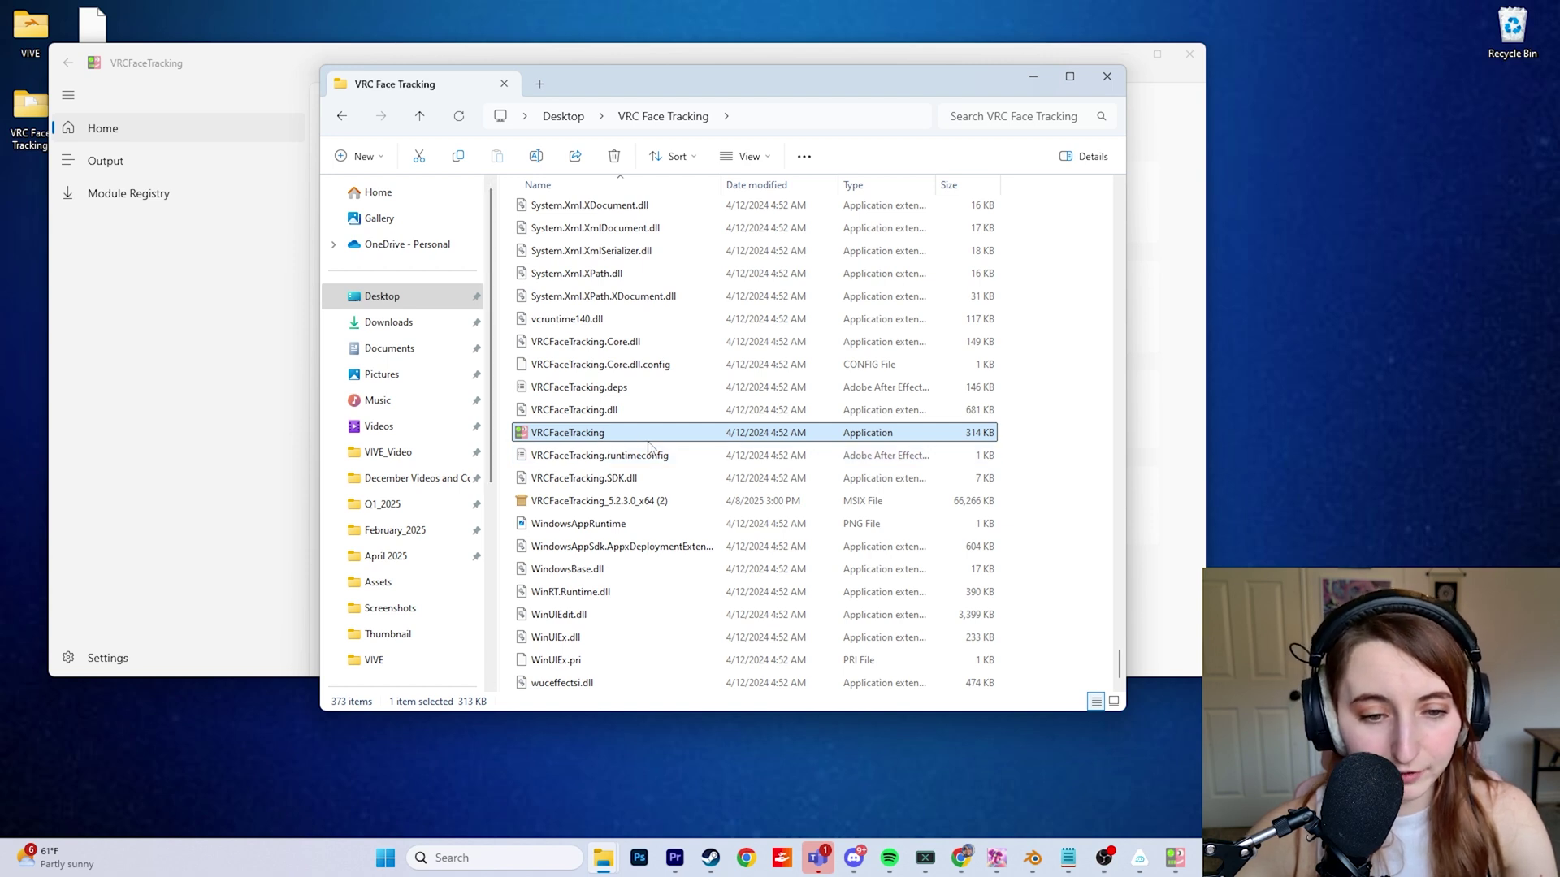
pyautogui.click(301, 270)
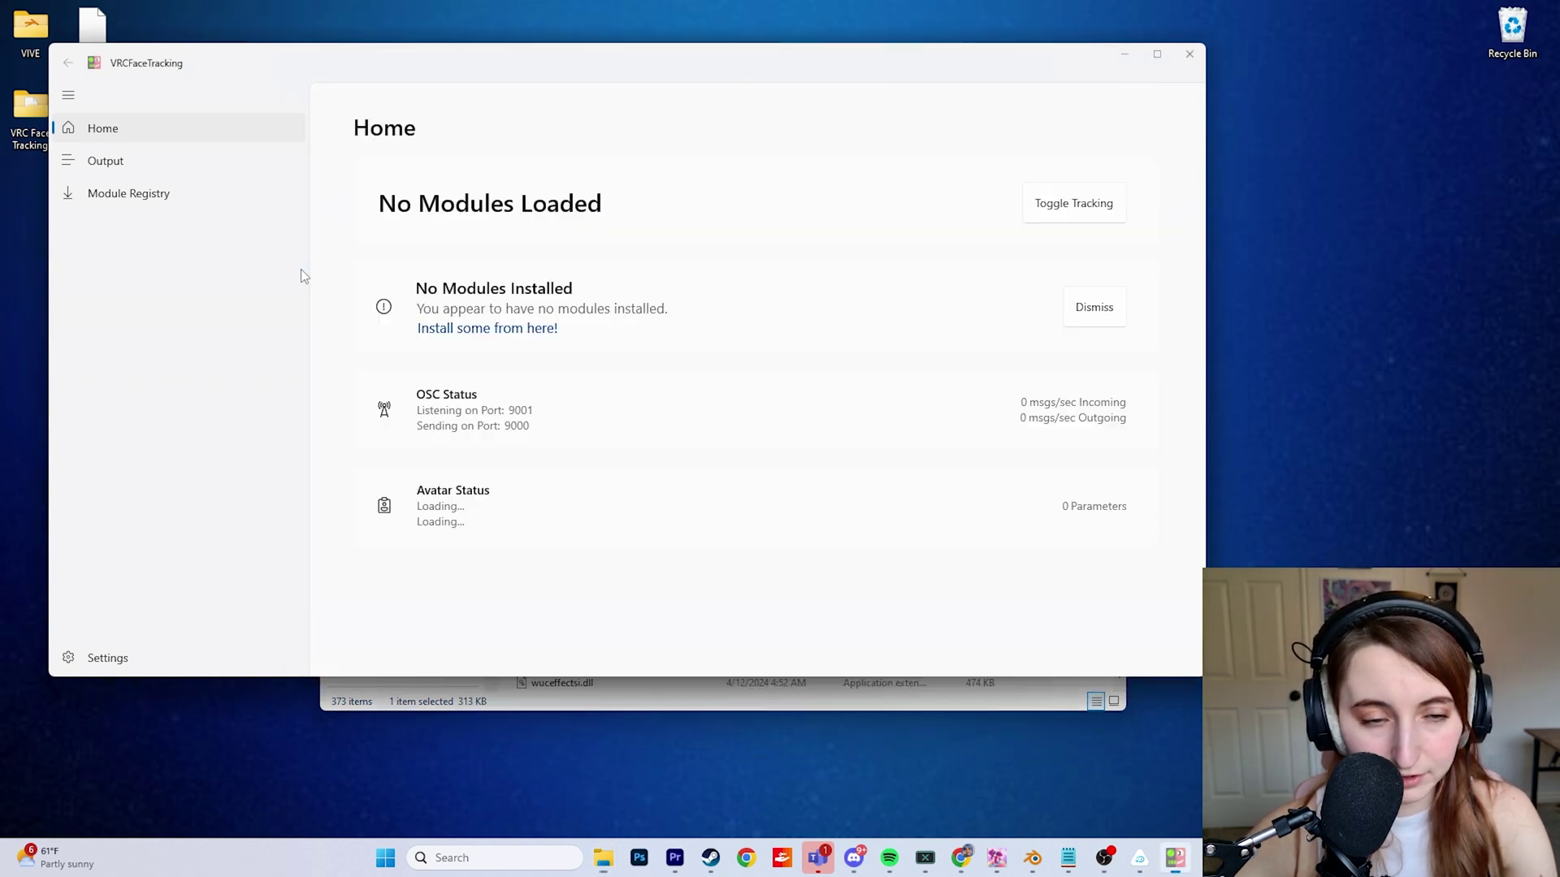
# - Install ViveStreamingFaceTrackingModule from the Module Registry and return to the Home page
pyautogui.click(162, 195)
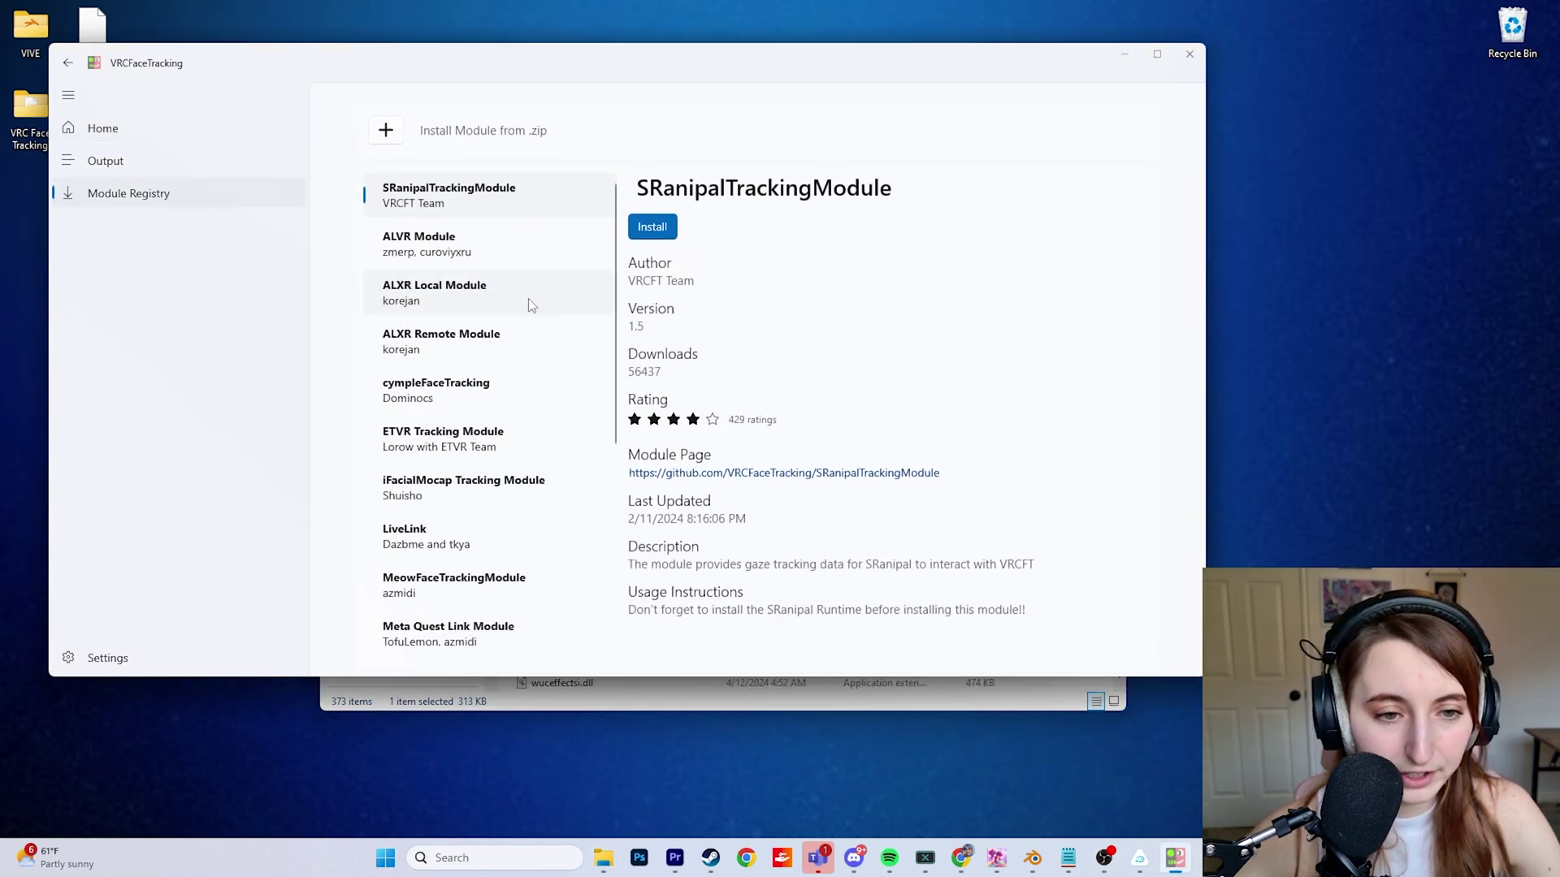
pyautogui.scroll(-3, 530, 304)
pyautogui.scroll(-3, 529, 301)
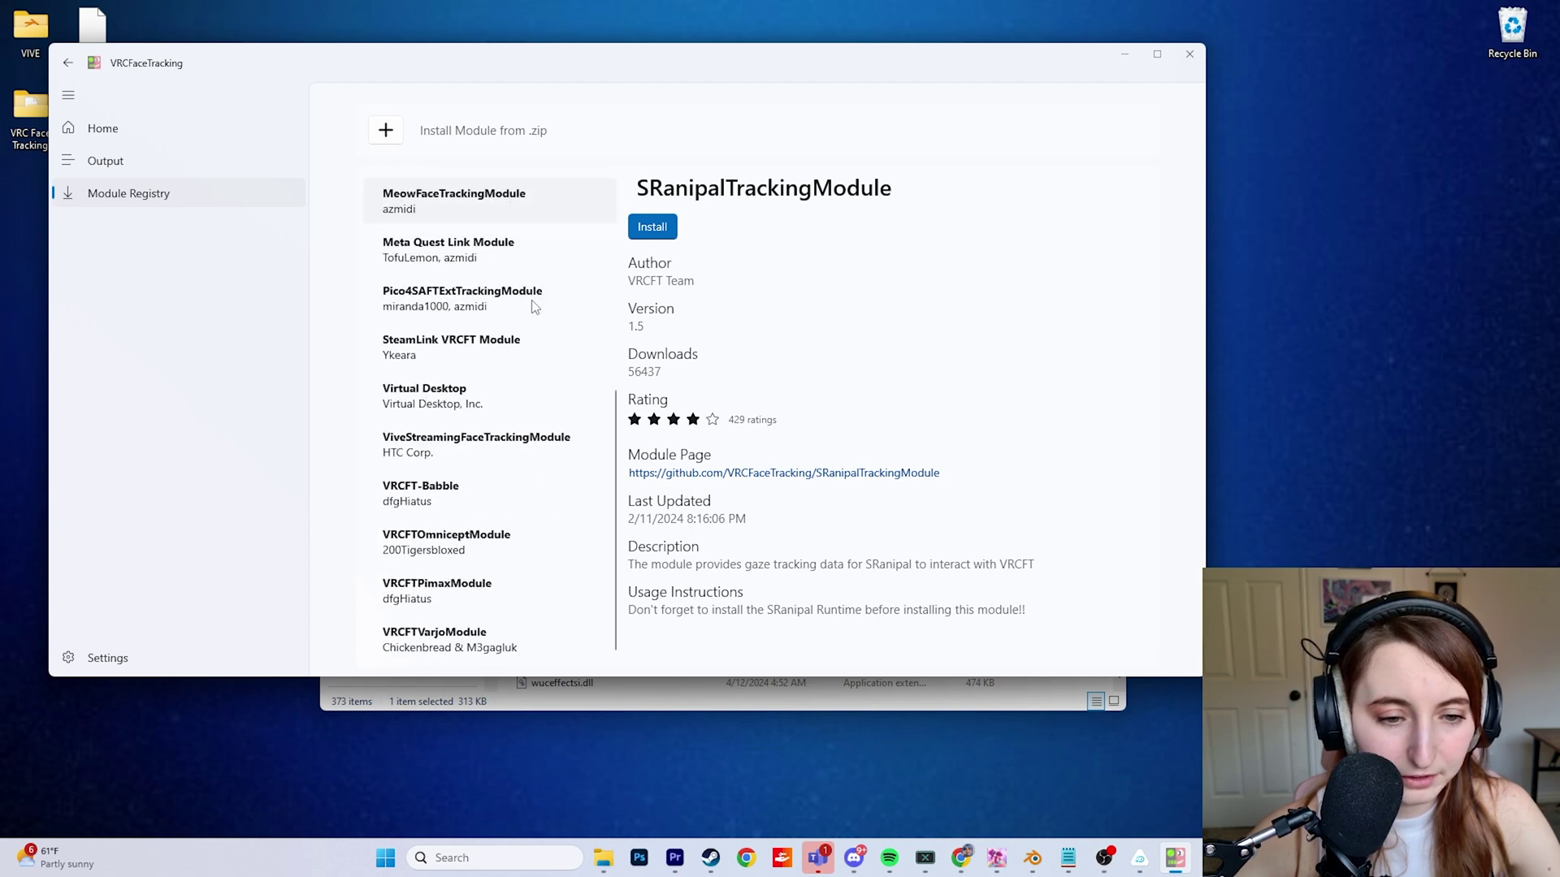
pyautogui.click(490, 445)
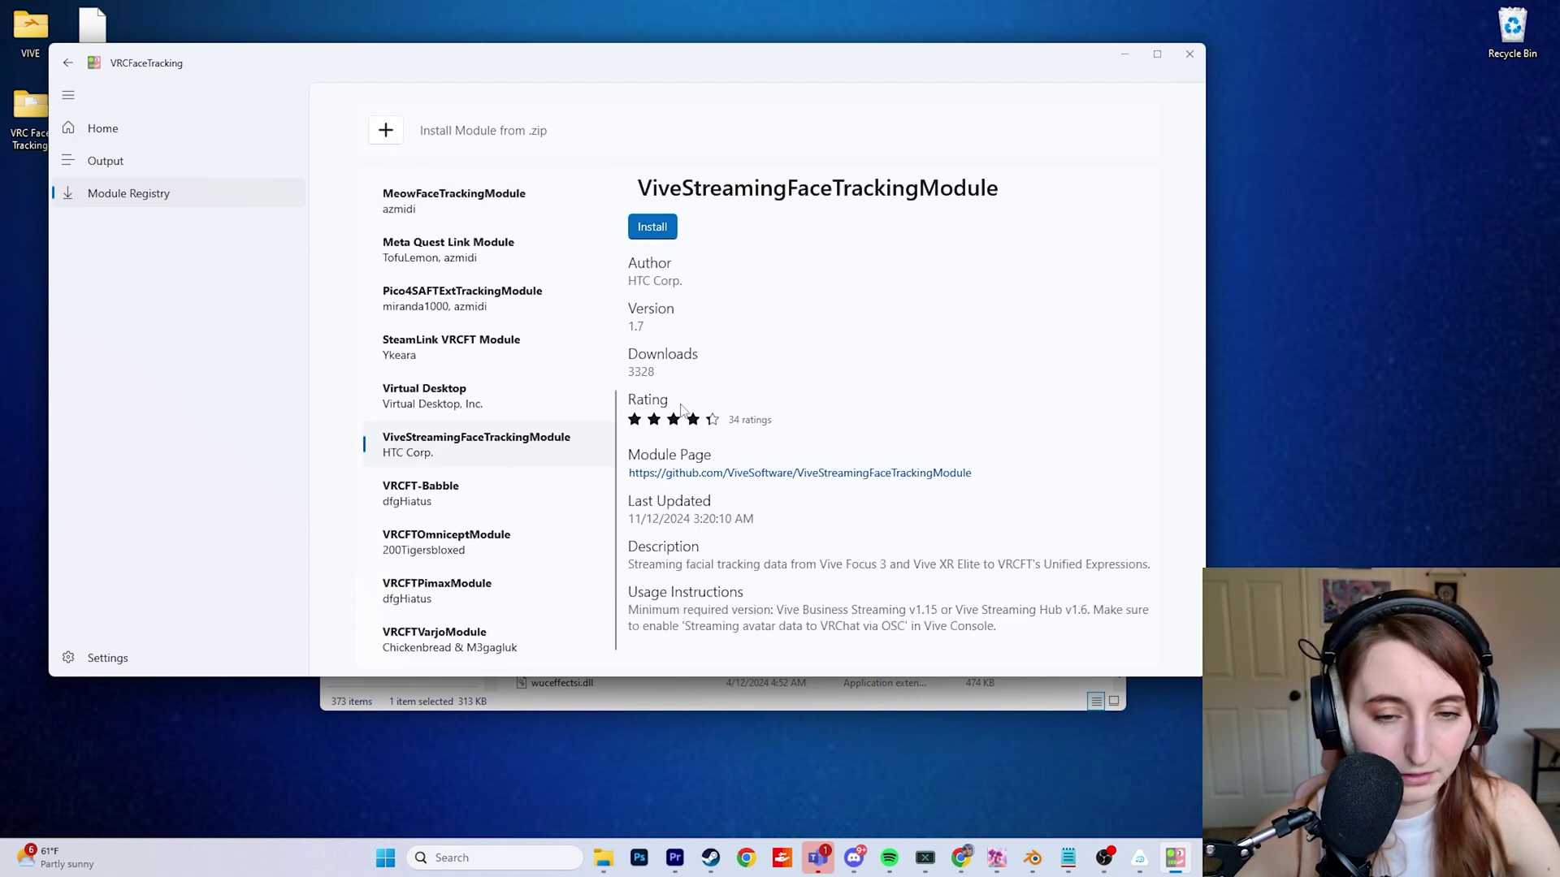
pyautogui.click(652, 226)
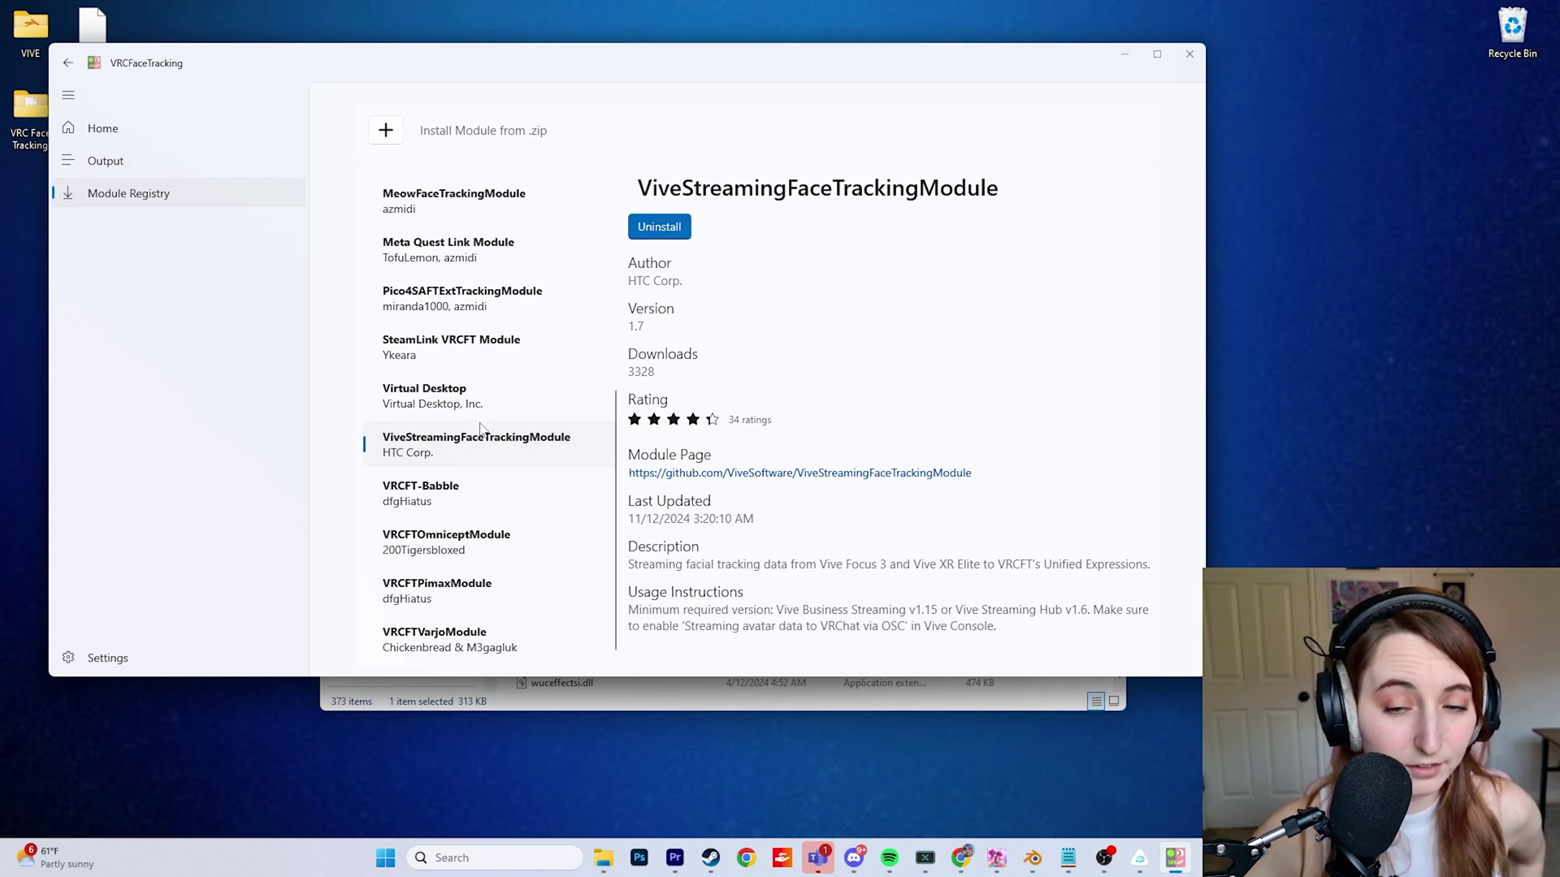
pyautogui.click(207, 130)
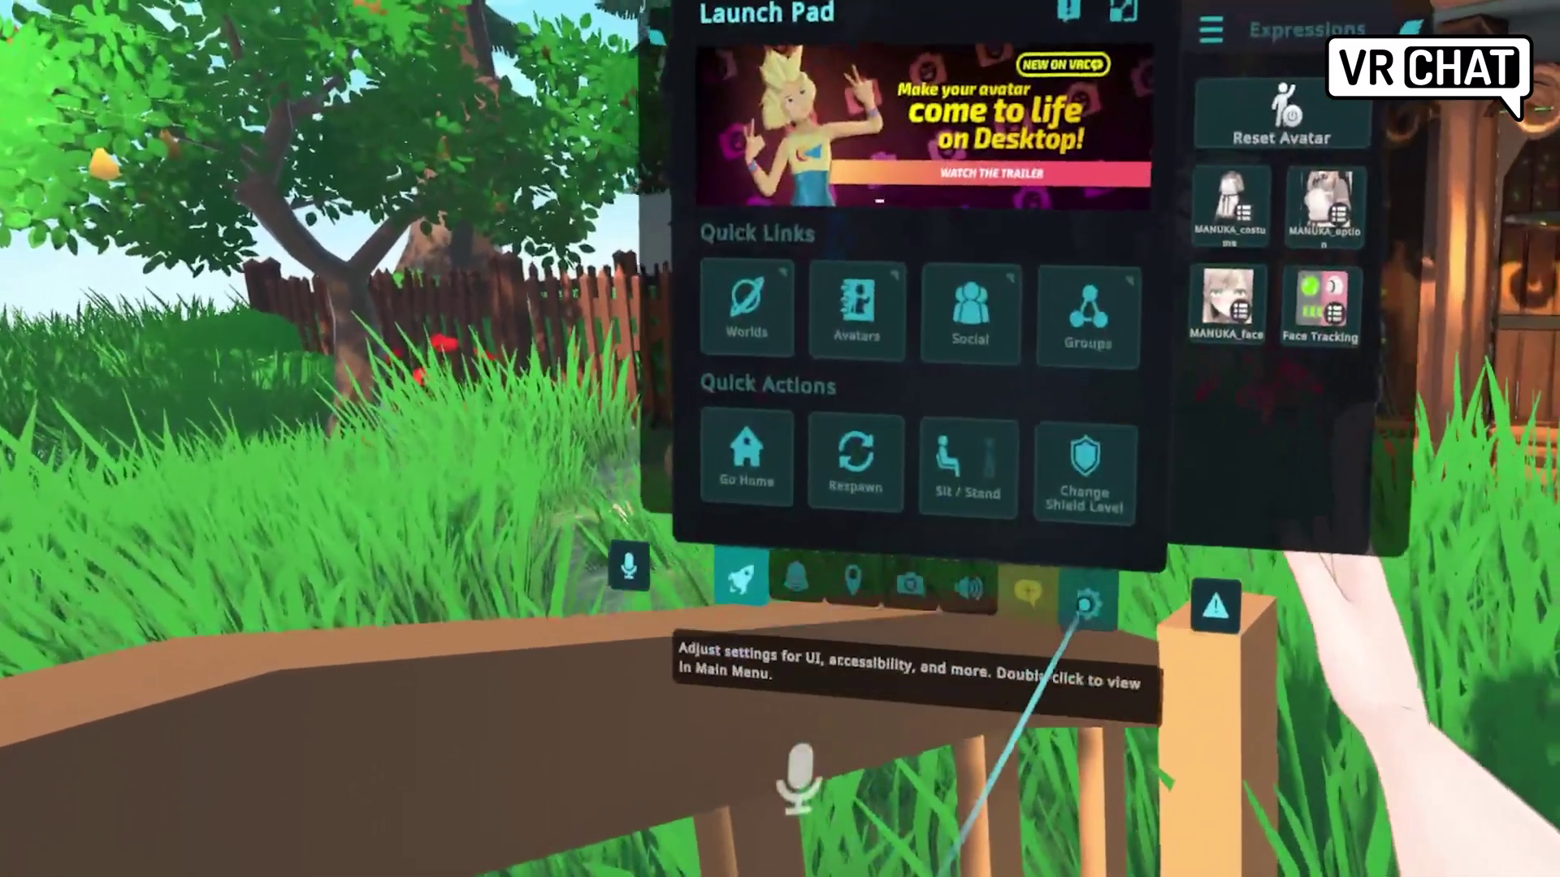
# - Check avatar settings in VRChat, then open Expressions > Face Tracking showing Eye, Mouth and Eyebrow Tracking enabled
pyautogui.click(1084, 605)
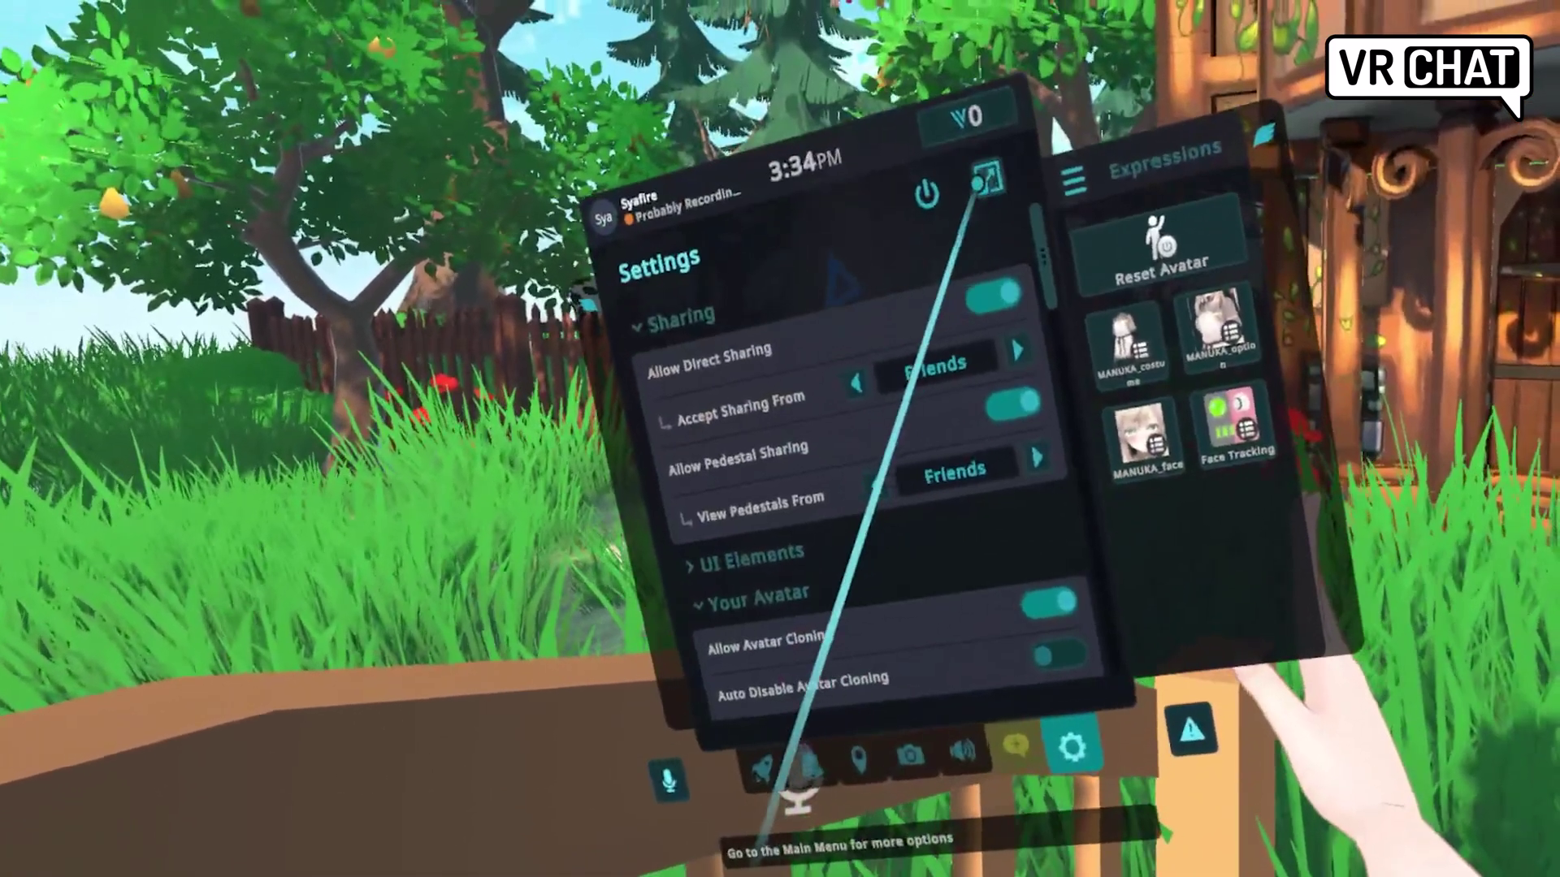
pyautogui.click(982, 179)
pyautogui.click(795, 597)
pyautogui.scroll(-3, 742, 436)
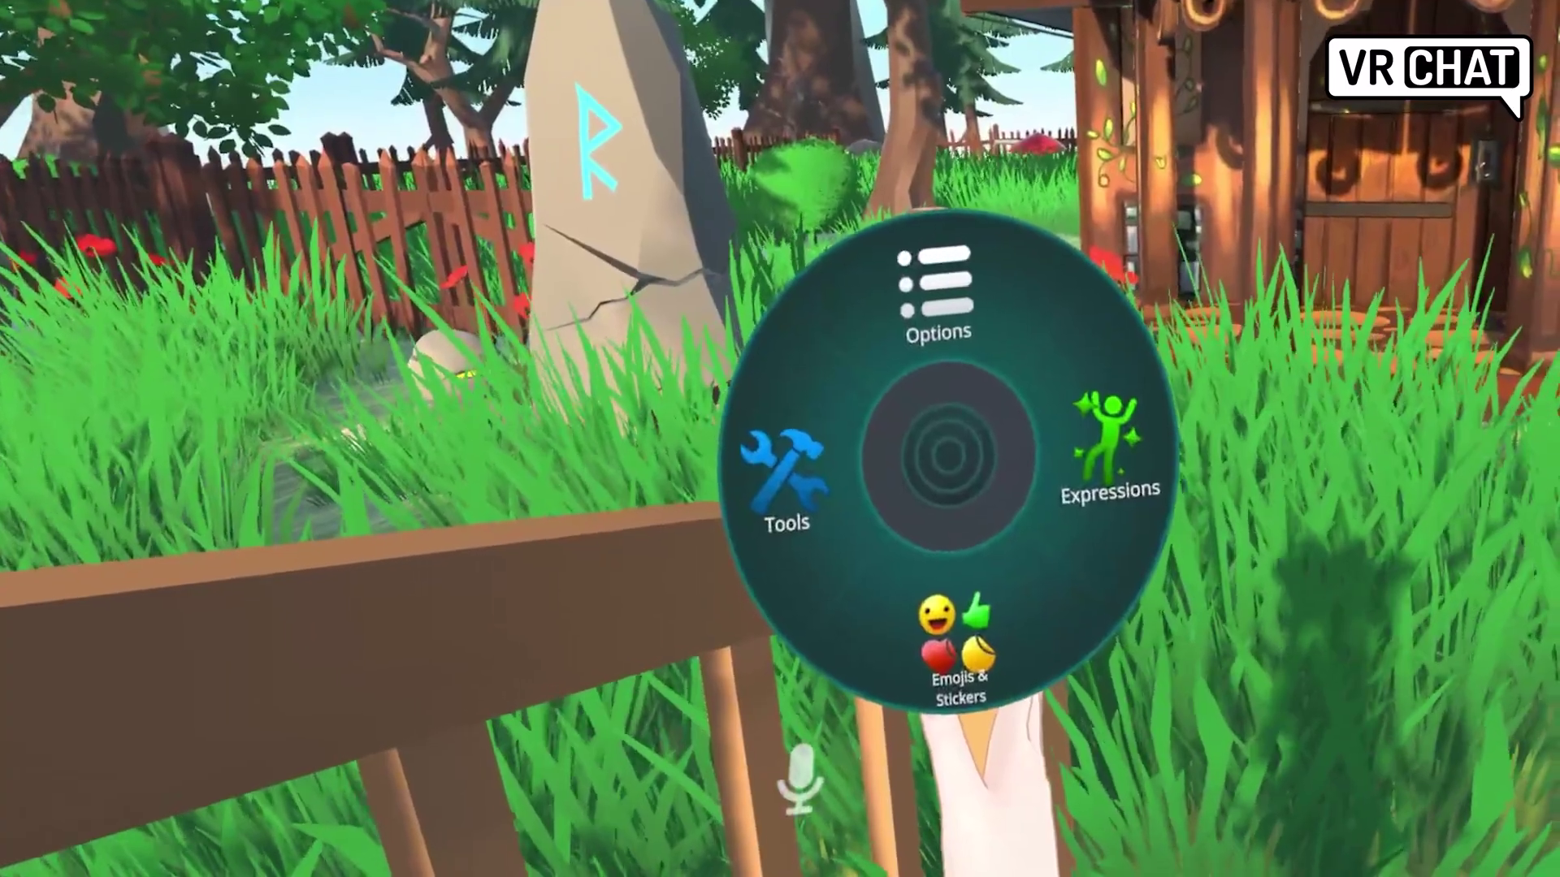
pyautogui.click(1108, 487)
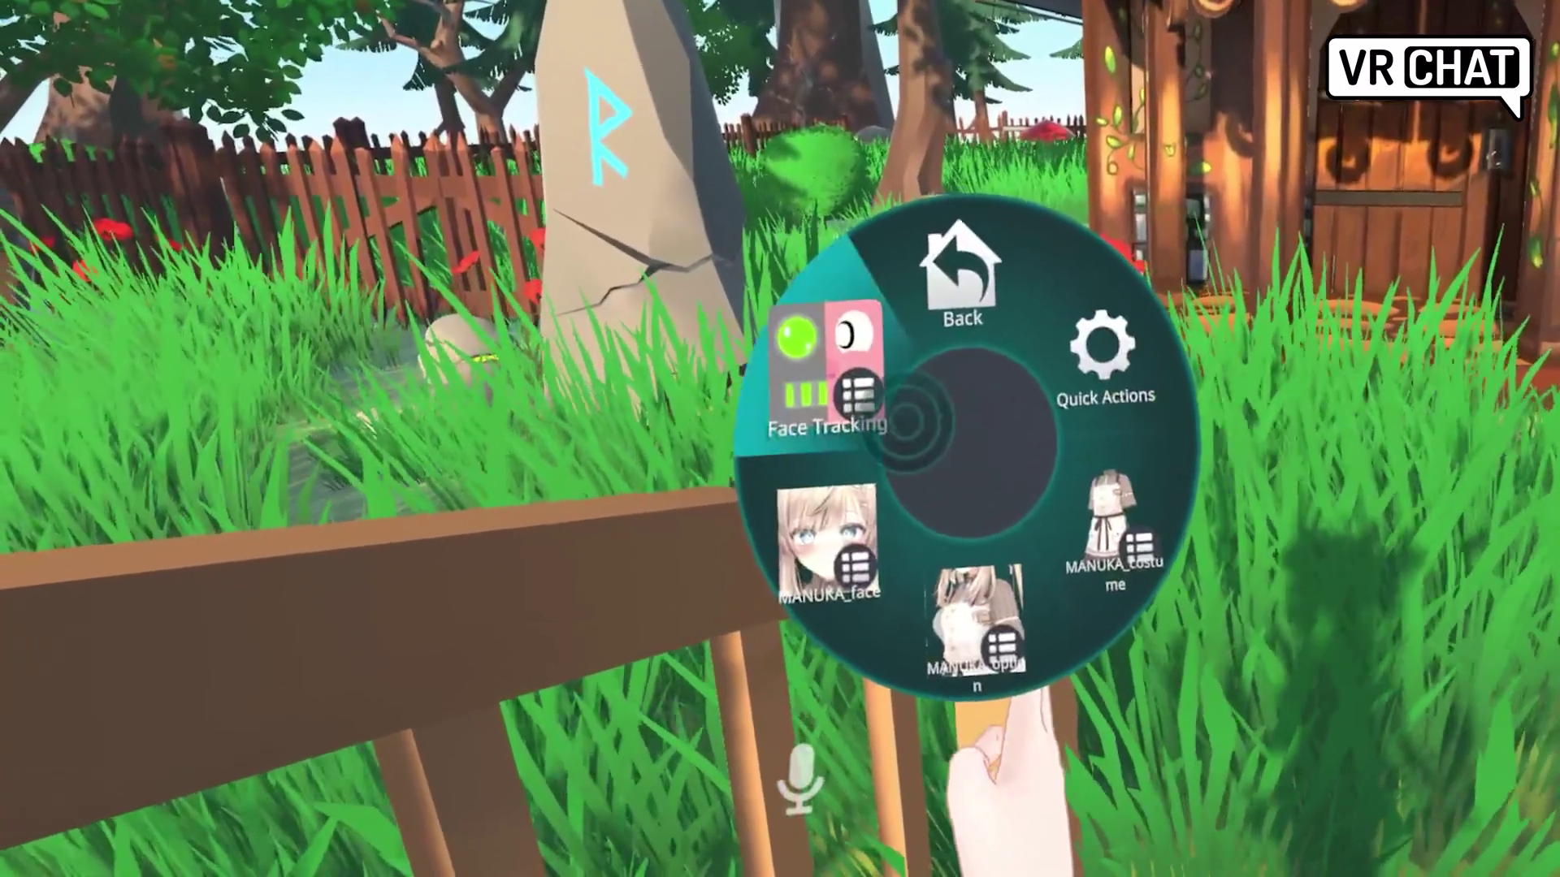
pyautogui.click(808, 382)
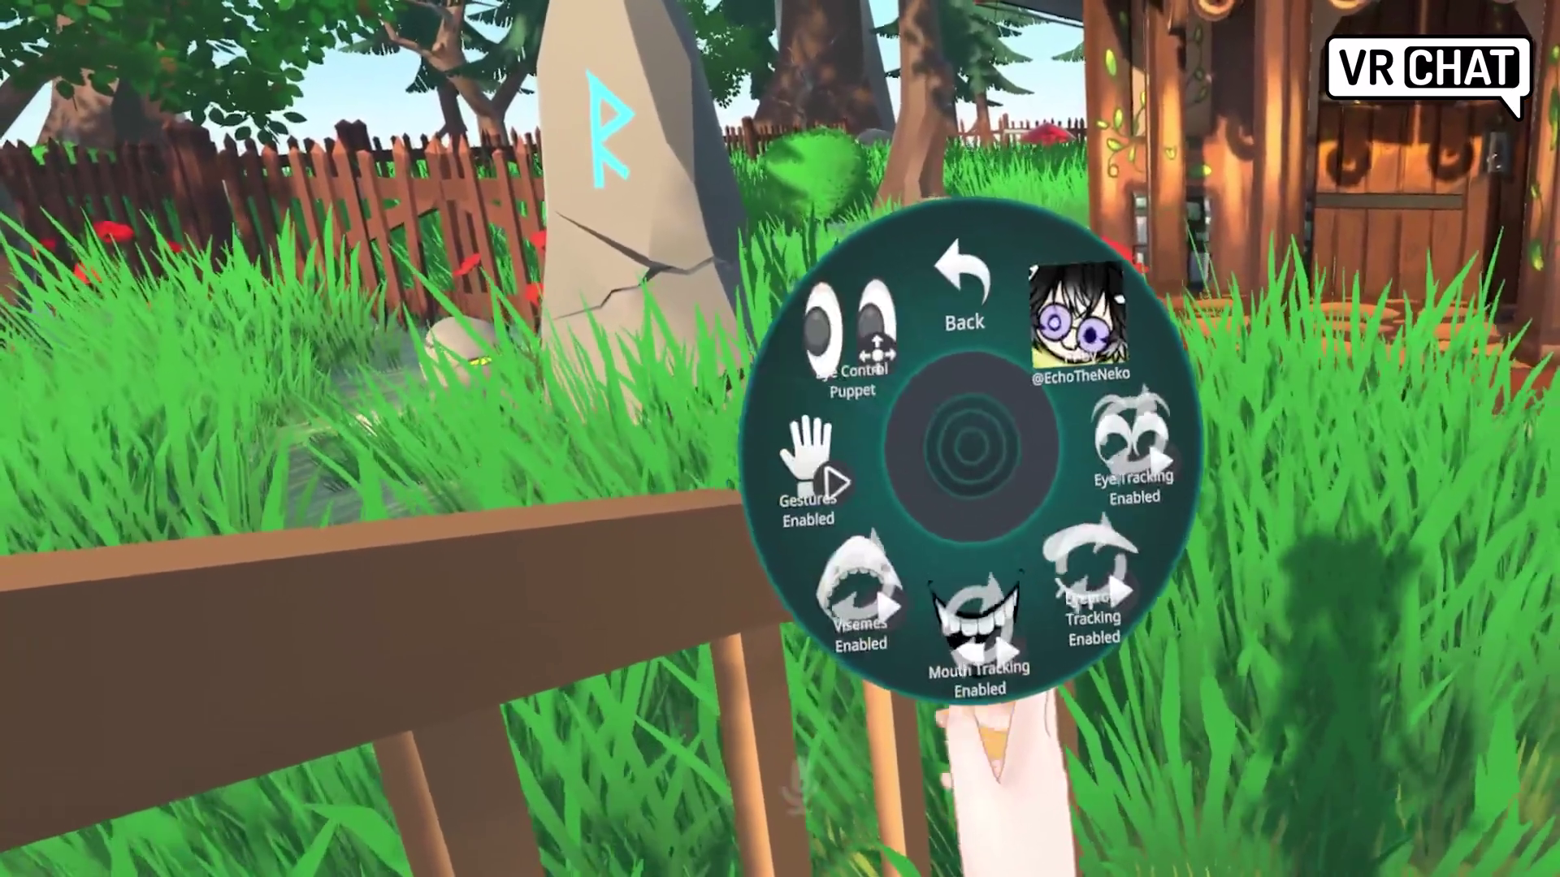